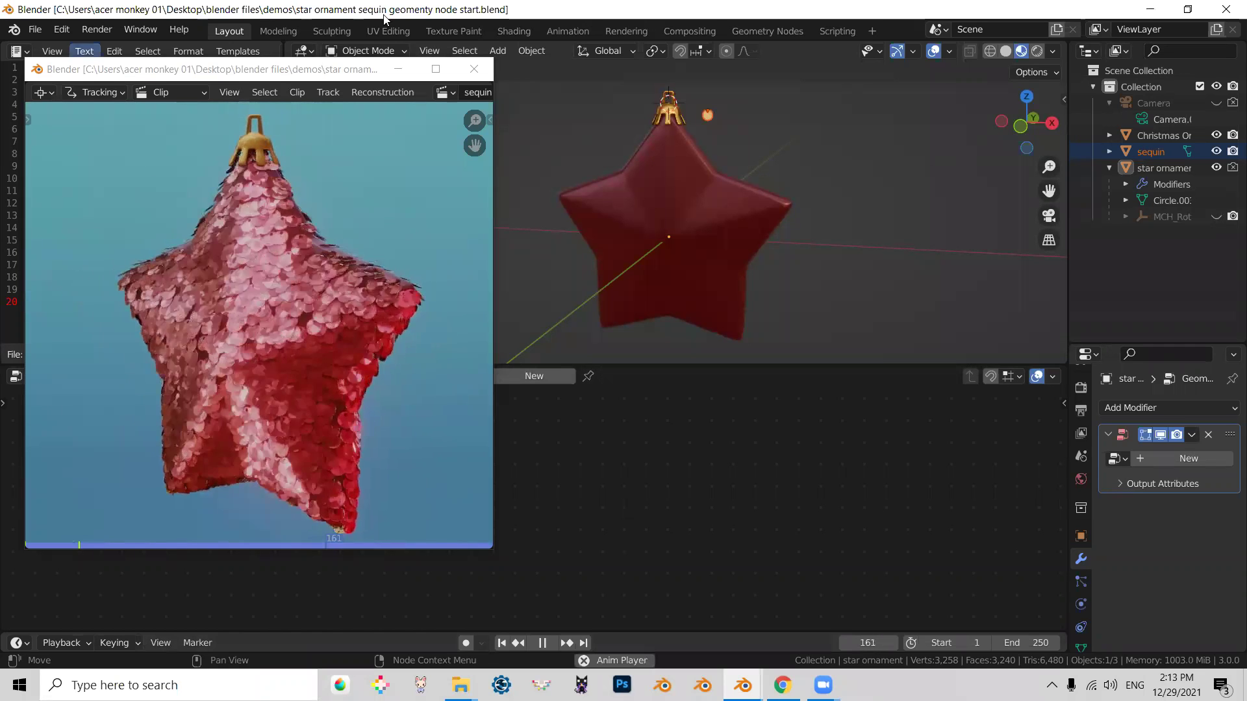
Step: Close the floating sequin reference video and select the star ornament in the viewport
{"action": "left_click", "coordinate": [476, 69]}
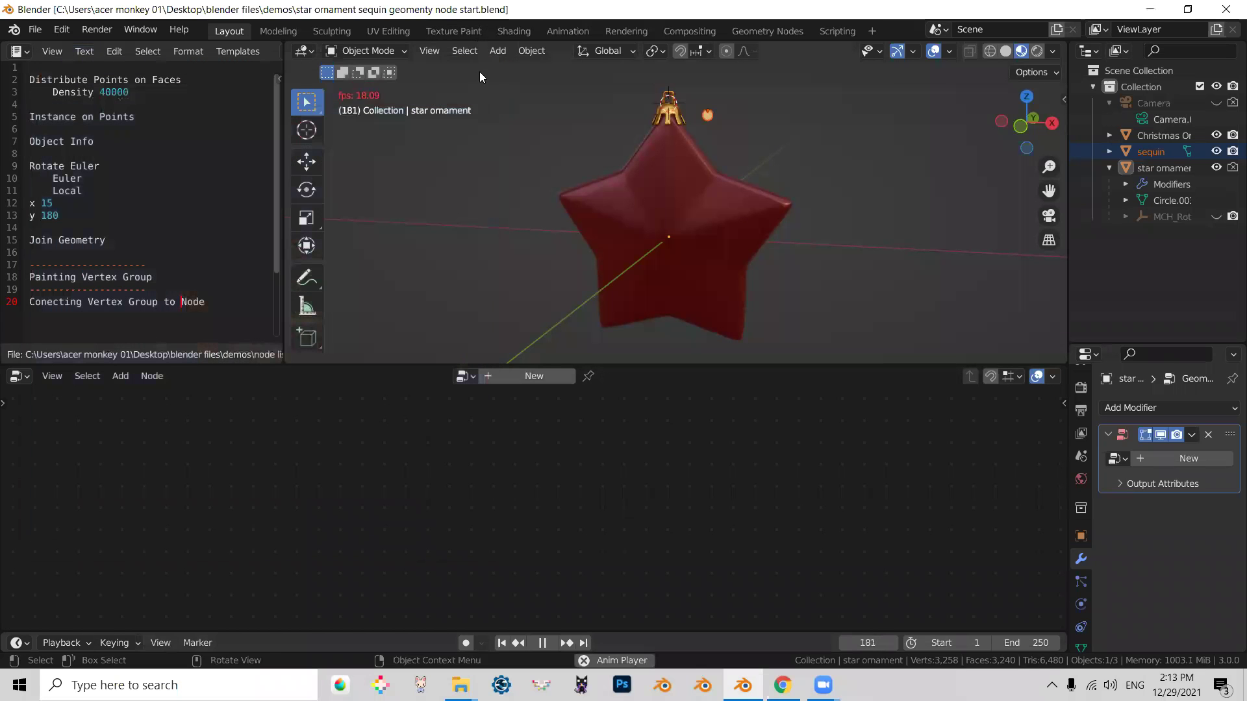
{"action": "left_click", "coordinate": [667, 180]}
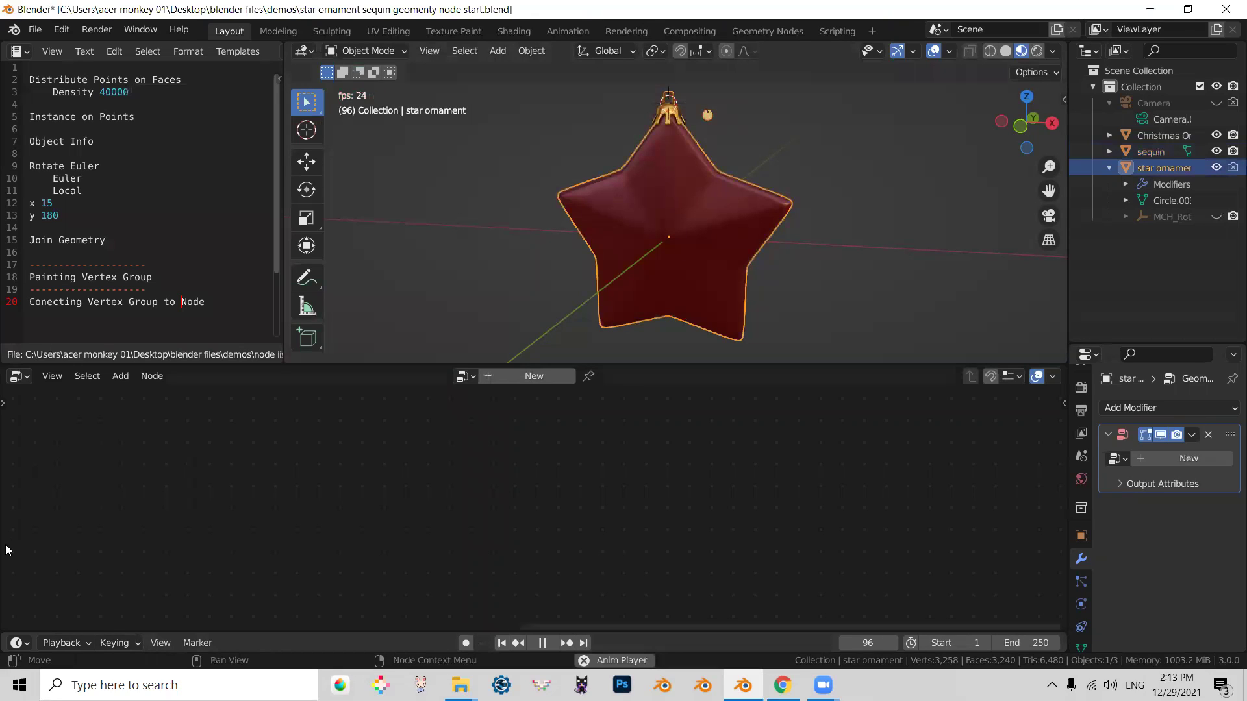
Step: Create a new geometry node tree for the star and move Group Output far right
{"action": "left_click", "coordinate": [489, 376]}
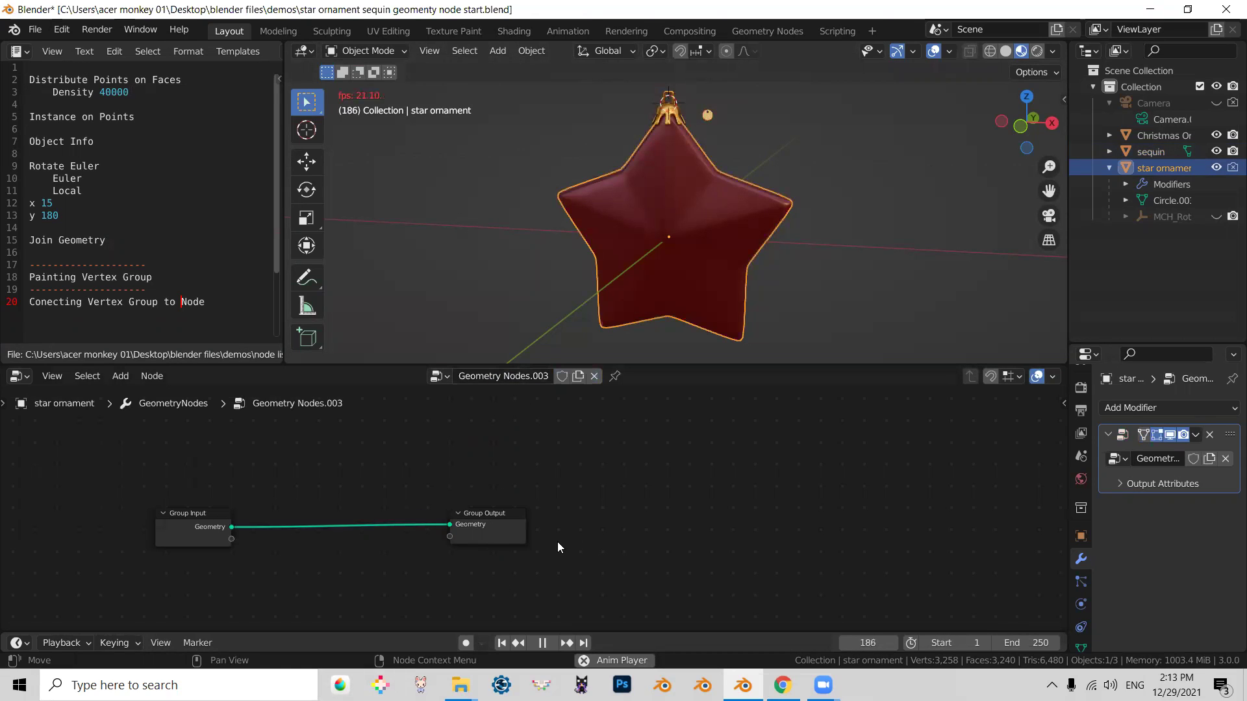
{"action": "left_click", "coordinate": [521, 542]}
{"action": "left_click_drag", "start_coordinate": [822, 510], "coordinate": [936, 510]}
Step: Insert a Distribute Points on Faces node on the link with Density 40000
{"action": "key", "text": "shift+a"}
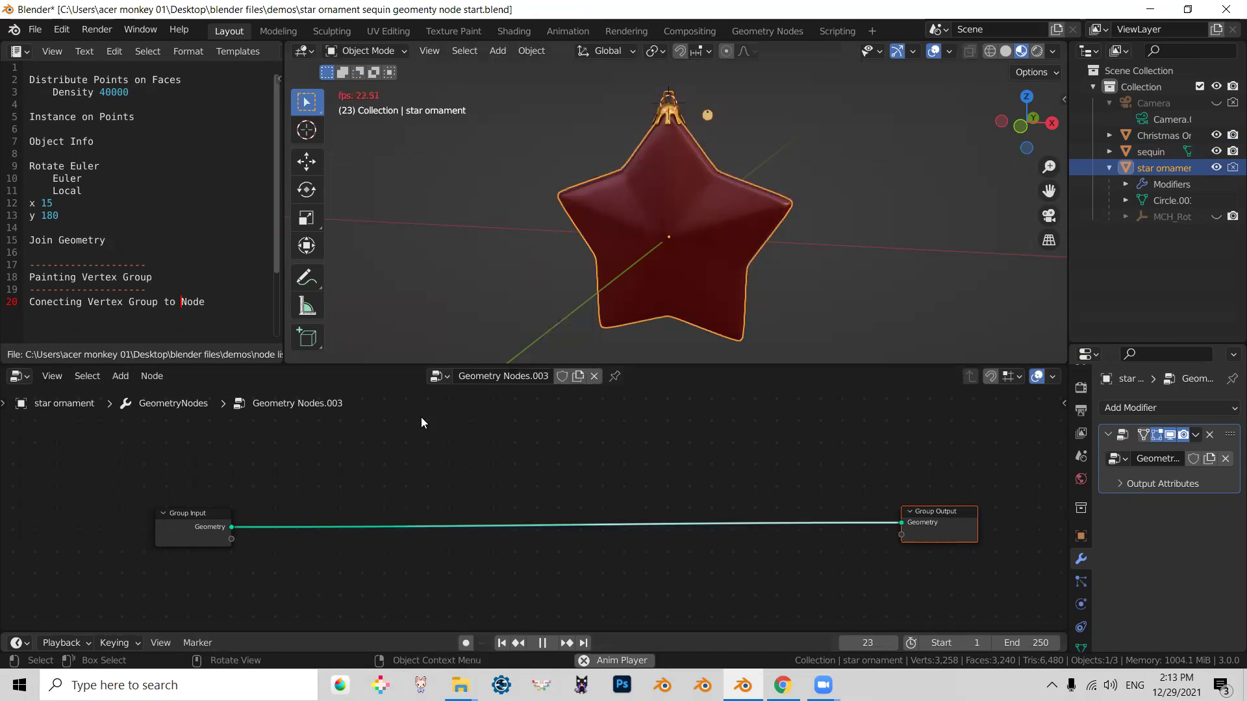
{"action": "key", "text": "shift+a"}
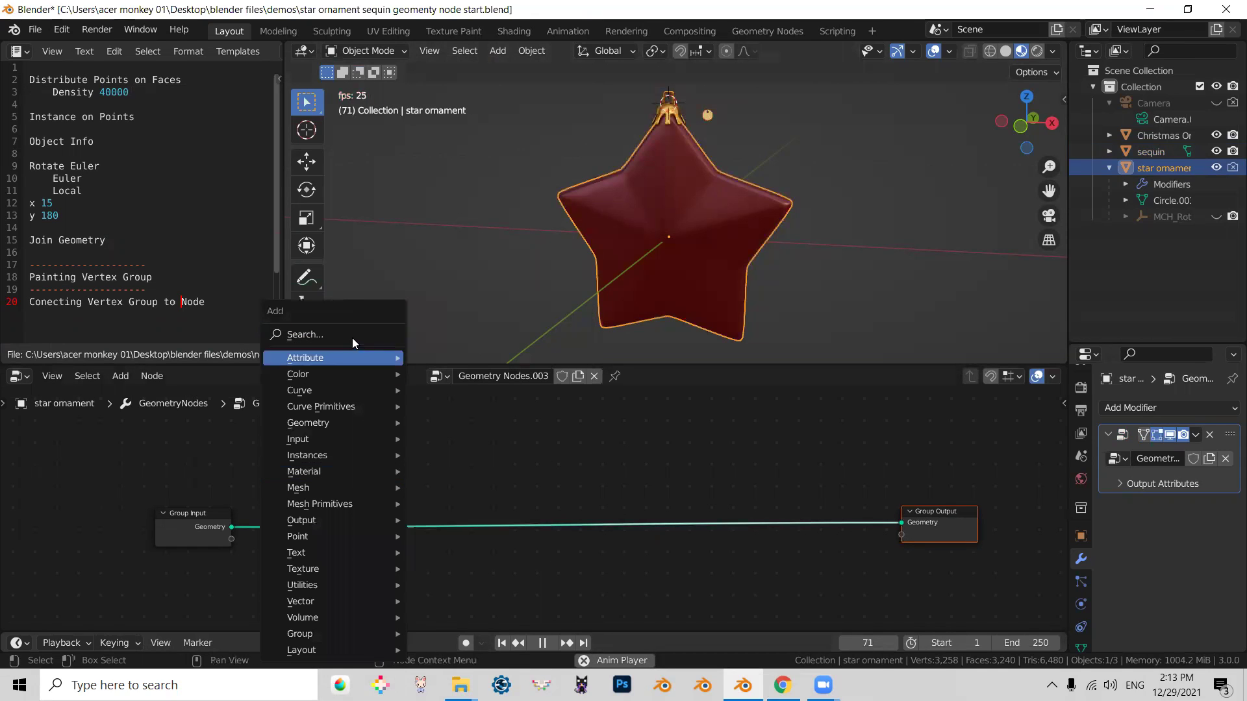
{"action": "left_click", "coordinate": [353, 334]}
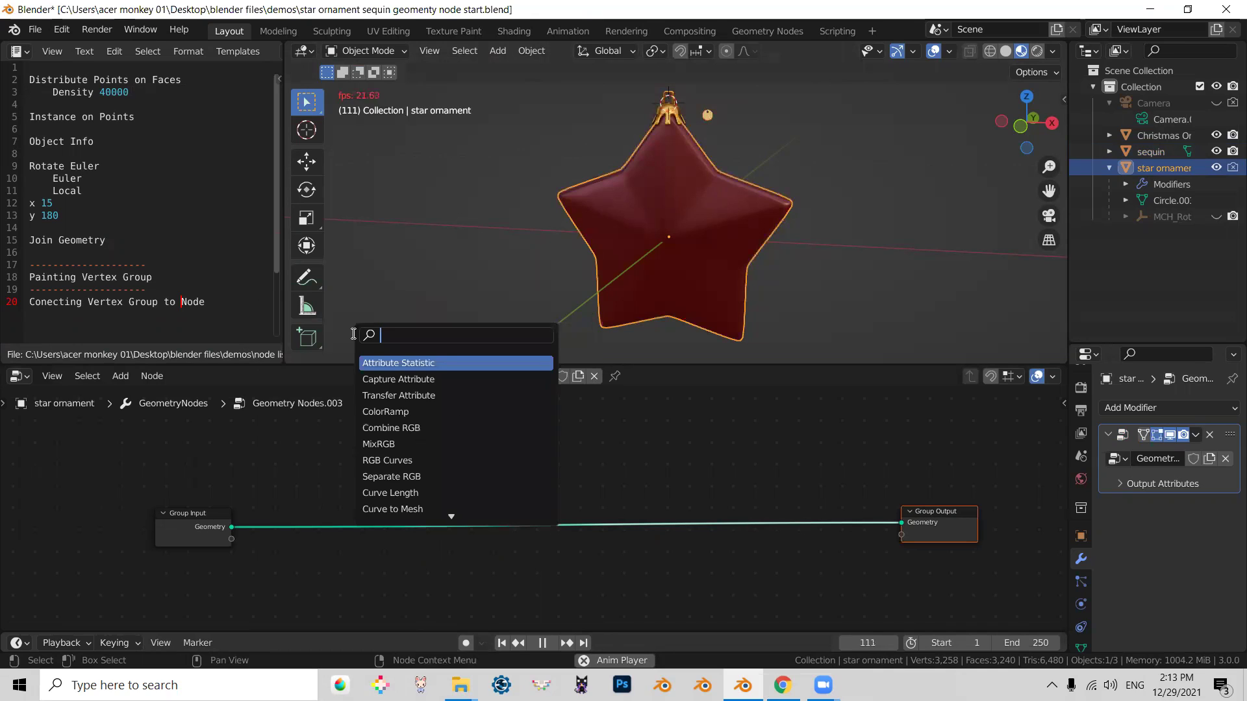
{"action": "type", "text": "dis"}
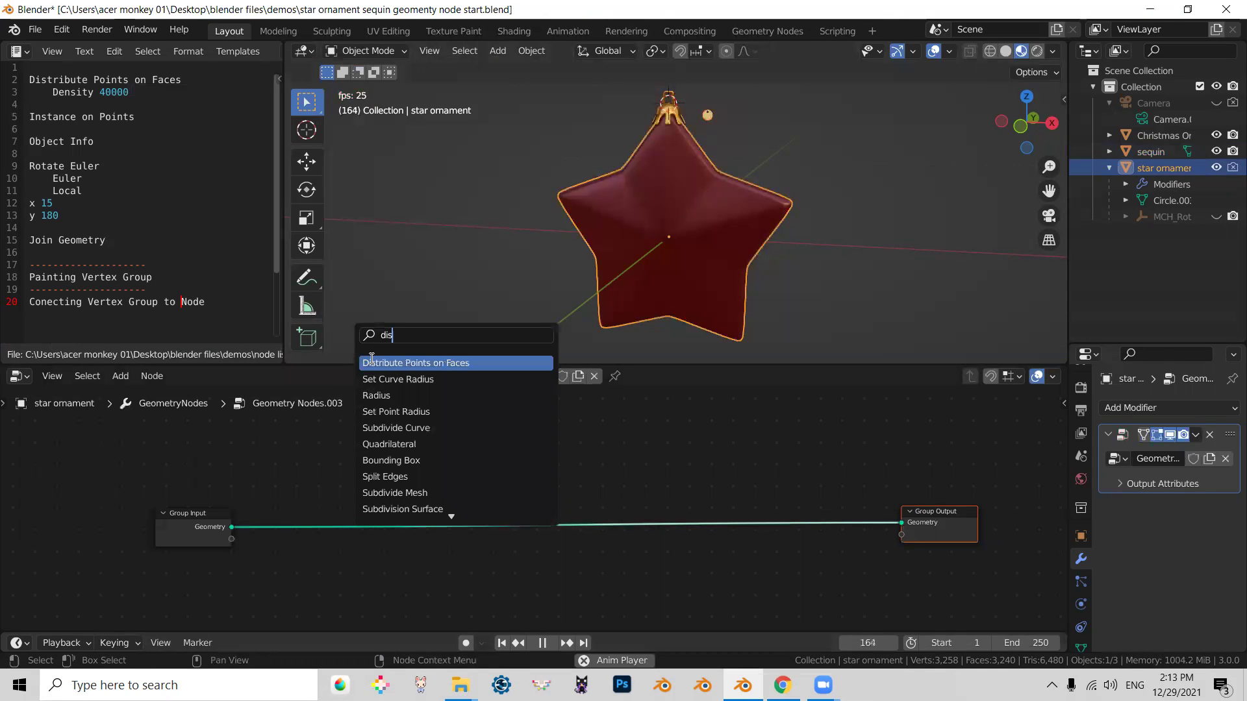
{"action": "left_click", "coordinate": [400, 364]}
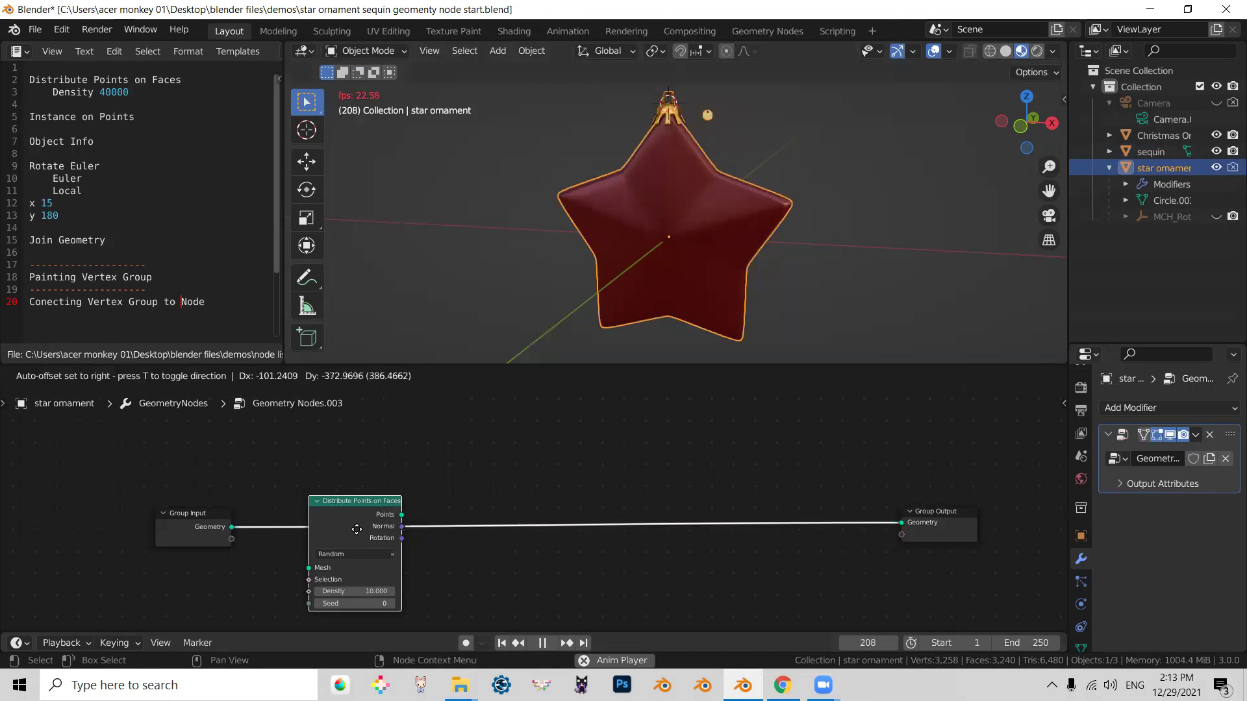
{"action": "left_click", "coordinate": [417, 560]}
{"action": "middle_click_drag", "start_coordinate": [417, 560], "coordinate": [456, 512]}
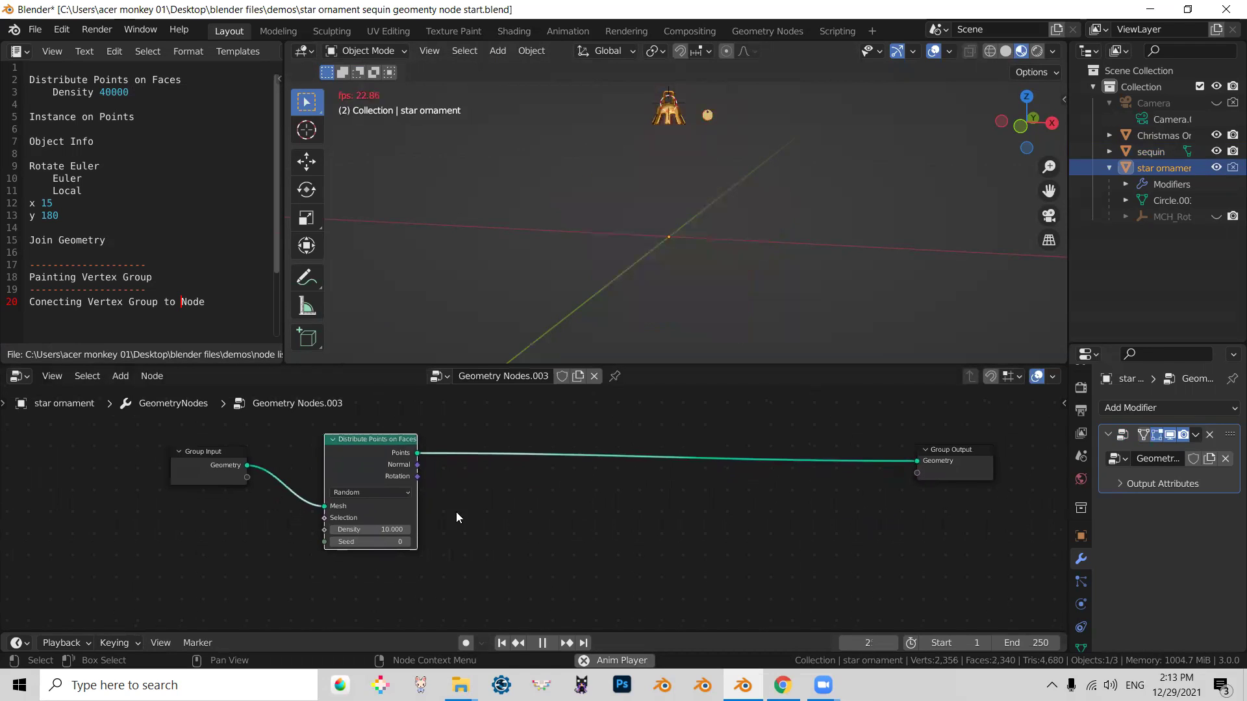
{"action": "scroll", "coordinate": [362, 553], "scroll_direction": "up", "scroll_amount": 2}
{"action": "left_click", "coordinate": [306, 539]}
{"action": "type", "text": "40000"}
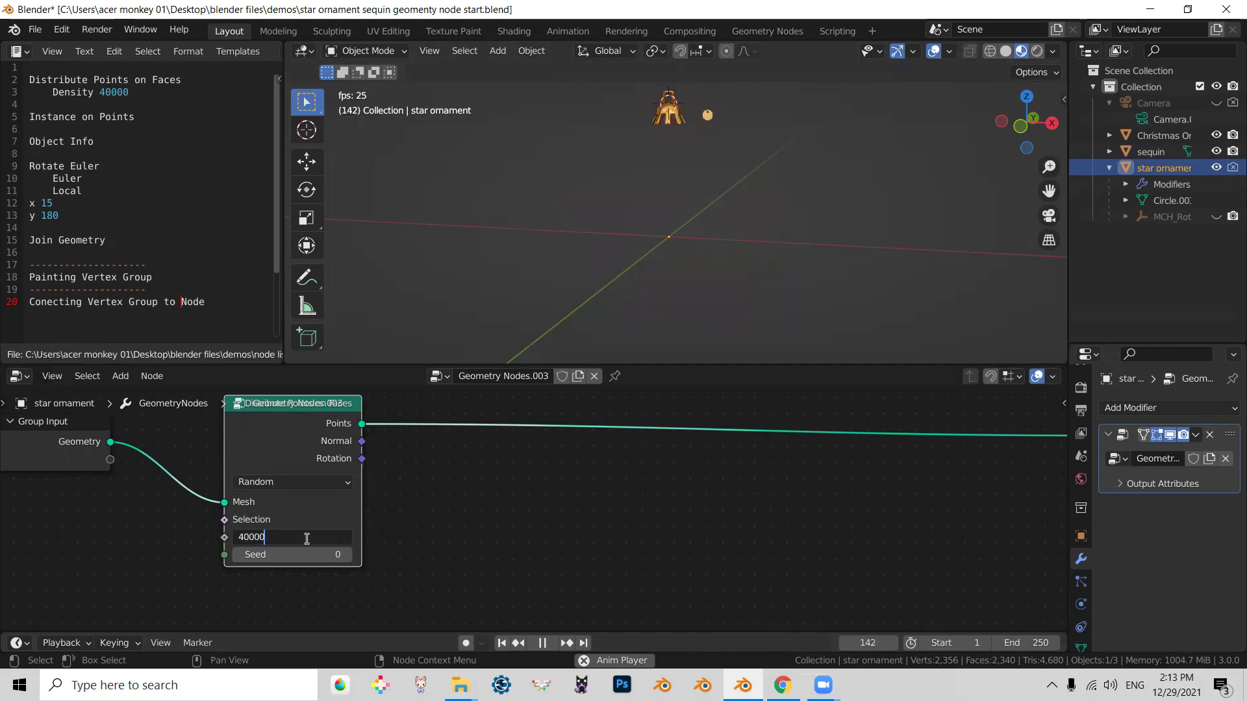
{"action": "key", "text": "Return"}
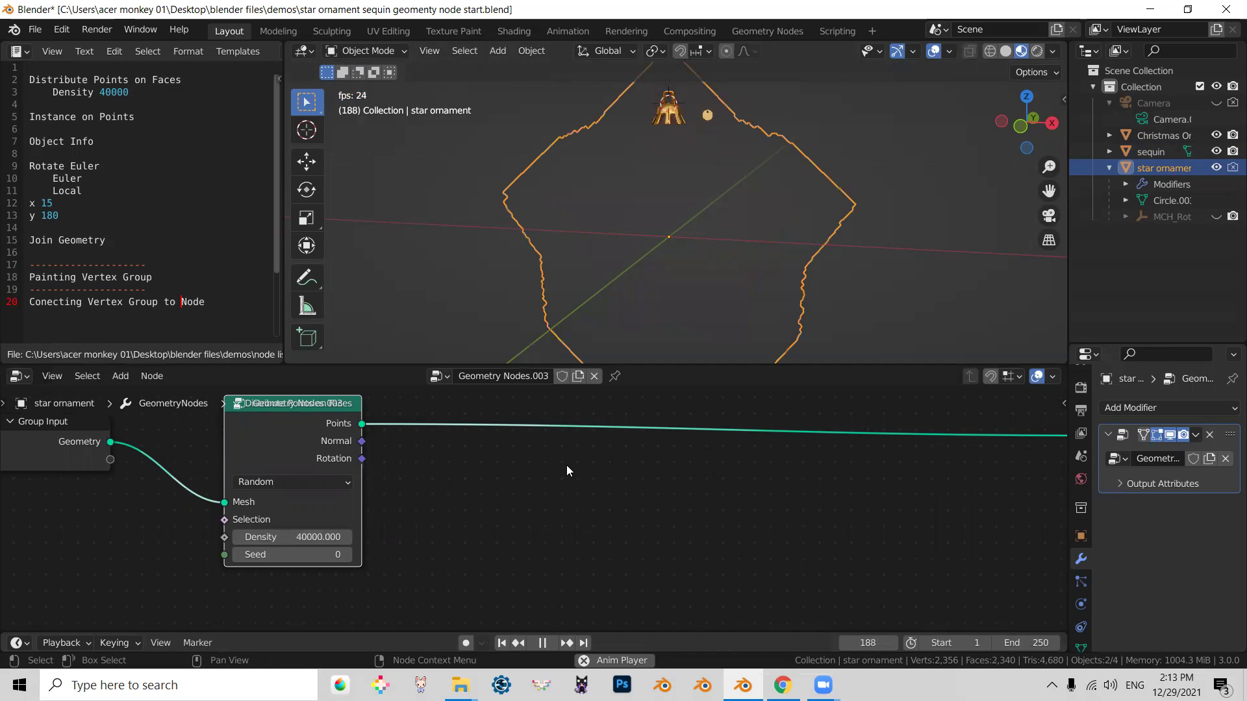
{"action": "middle_click_drag", "start_coordinate": [566, 465], "coordinate": [552, 524]}
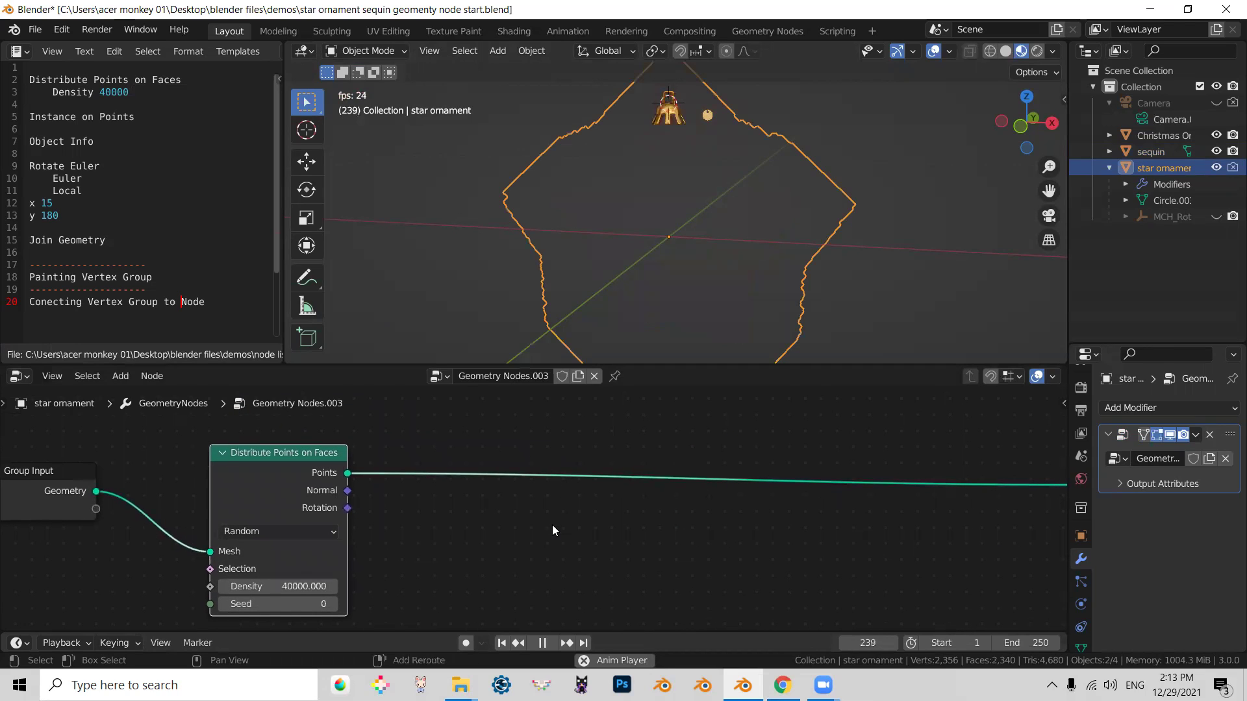
Step: Drop an Instance on Points node onto the link after Distribute Points on Faces
{"action": "key", "text": "shift+a"}
{"action": "left_click", "coordinate": [509, 329]}
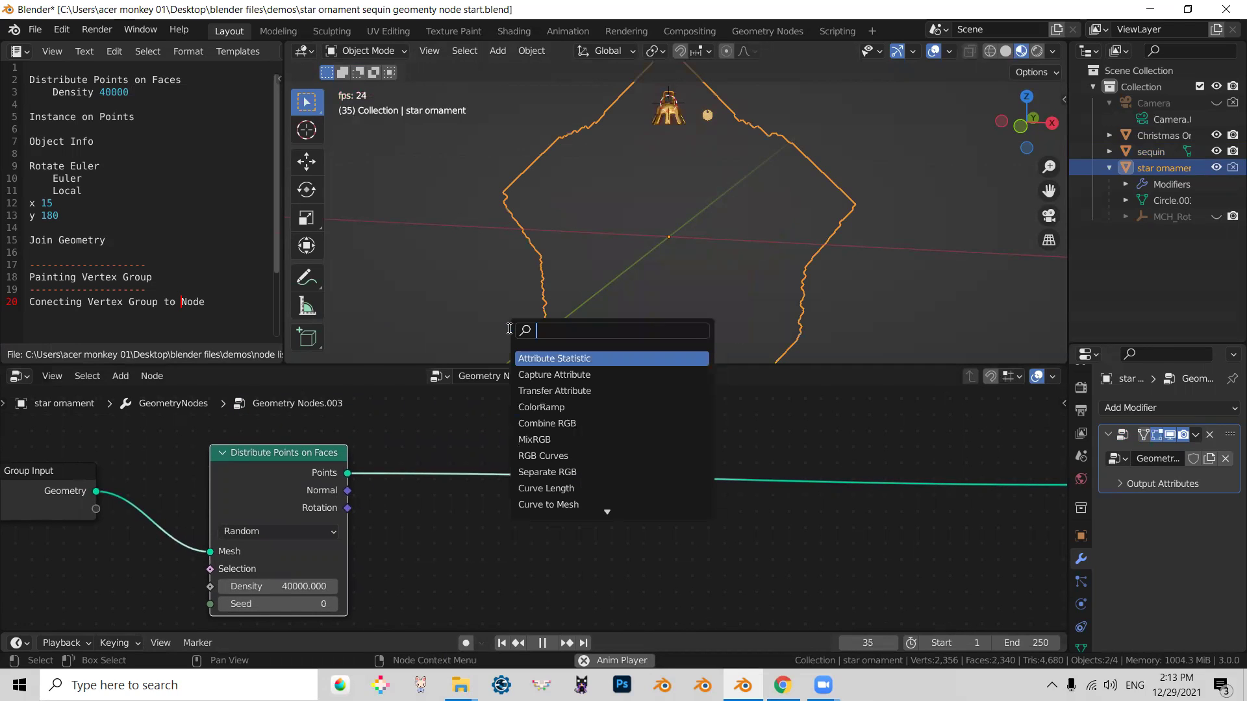
{"action": "type", "text": "ins"}
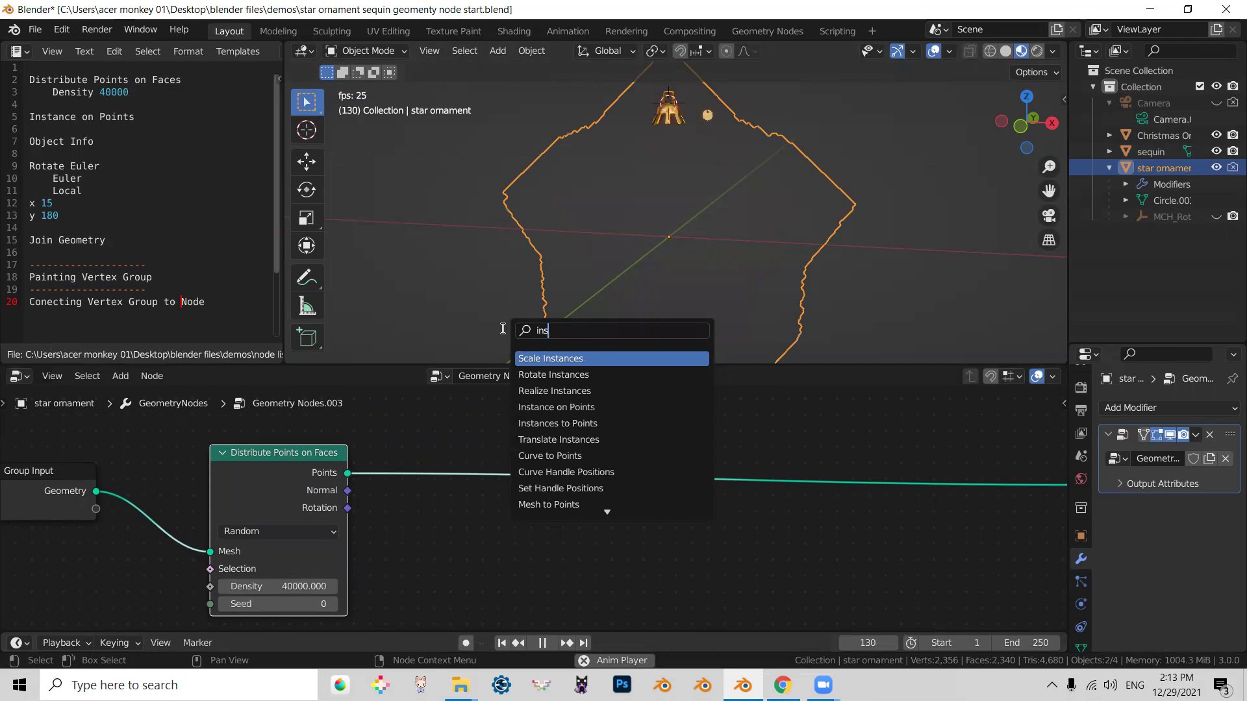
{"action": "left_click", "coordinate": [560, 408]}
{"action": "left_click", "coordinate": [521, 611]}
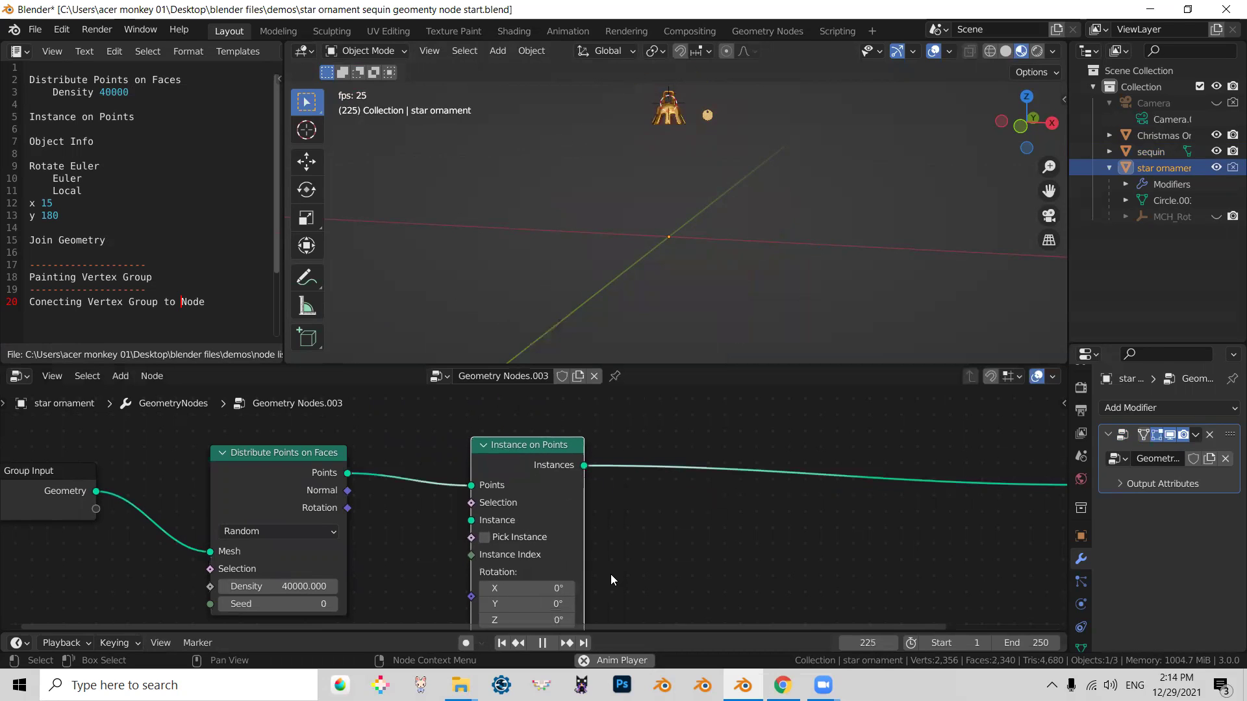
{"action": "scroll", "coordinate": [678, 556], "scroll_direction": "down", "scroll_amount": 3}
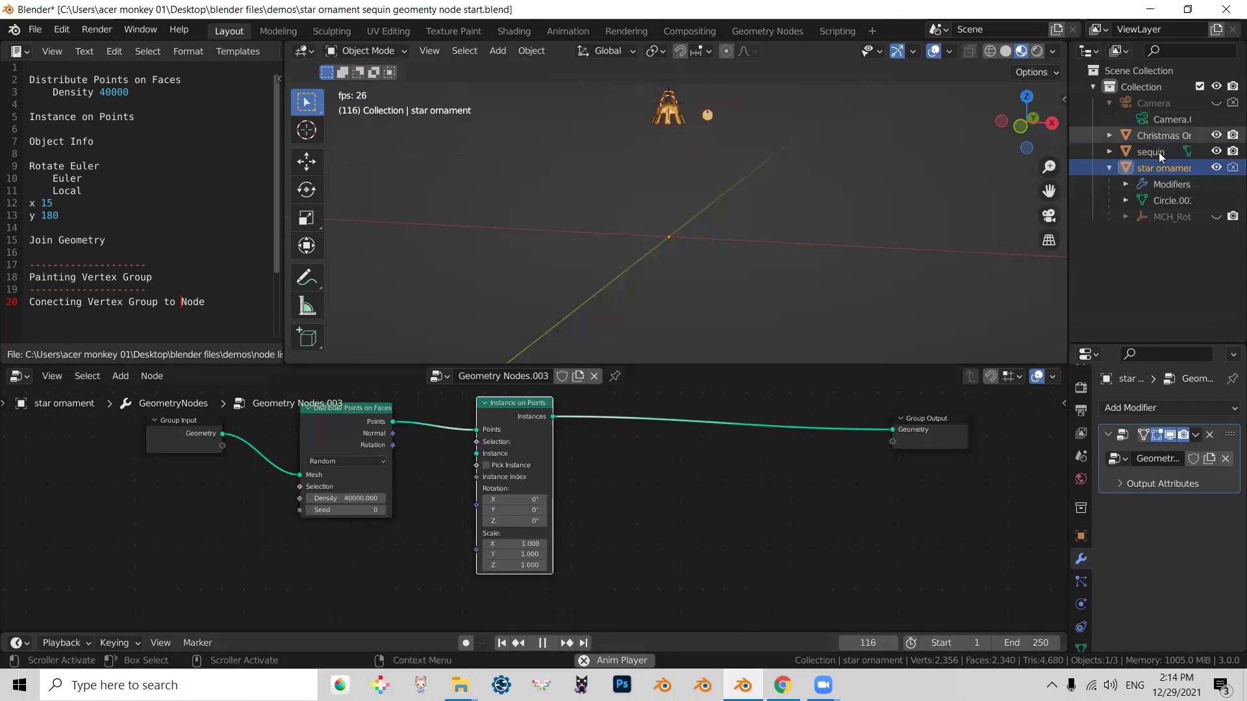
Step: Add the sequin object as an Object Info node feeding its Geometry into the Instance socket
{"action": "mouse_move", "coordinate": [1149, 152]}
{"action": "left_mouse_down"}
{"action": "mouse_move", "coordinate": [324, 583]}
{"action": "mouse_move", "coordinate": [337, 581]}
{"action": "left_mouse_up"}
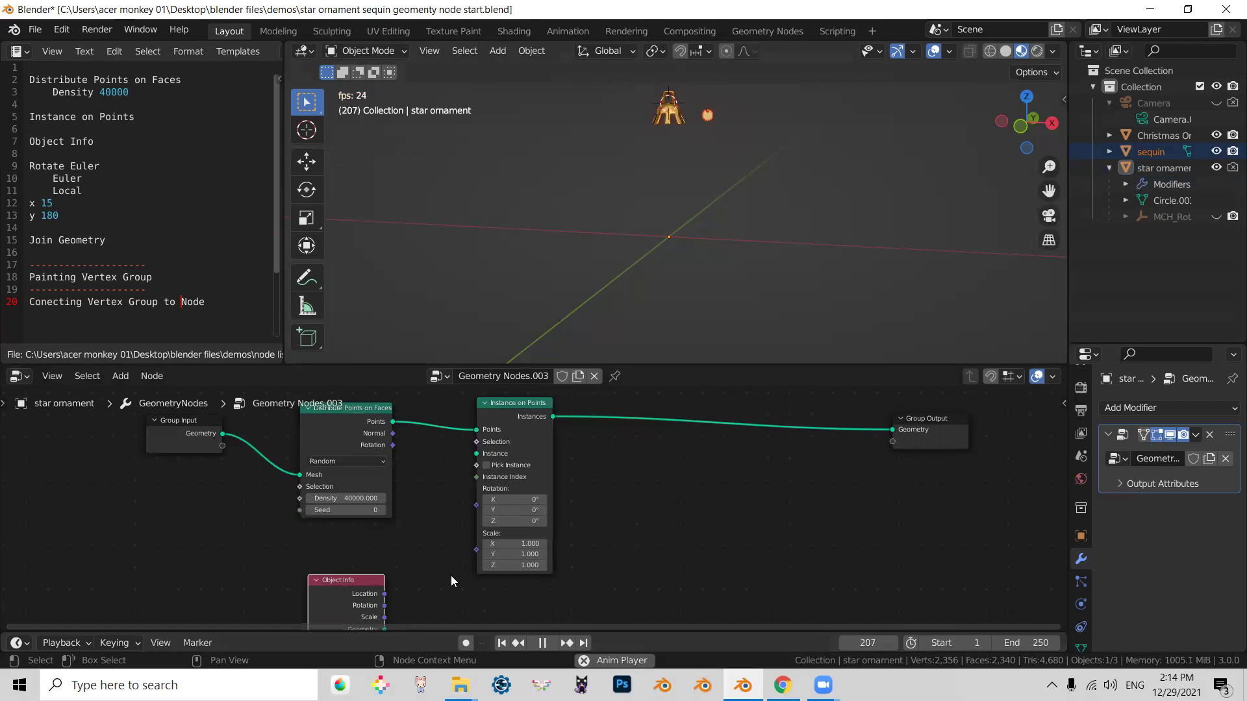
{"action": "middle_click_drag", "start_coordinate": [451, 575], "coordinate": [396, 541]}
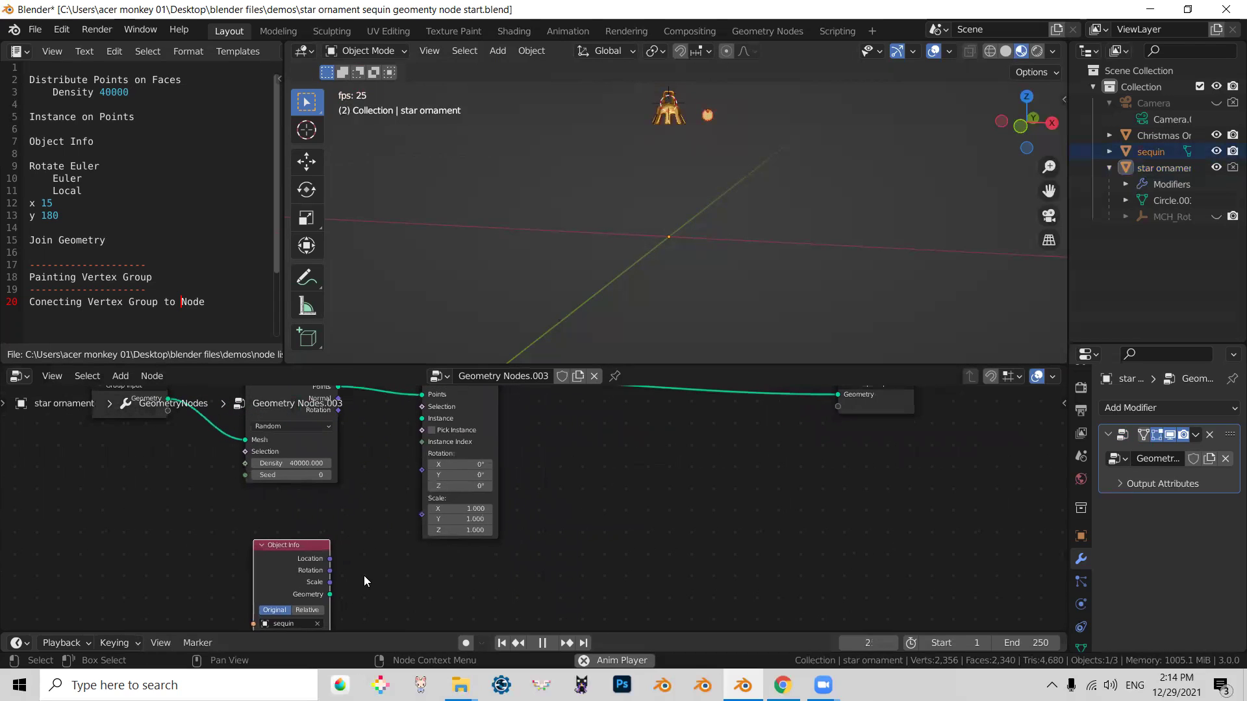
{"action": "left_click_drag", "start_coordinate": [330, 595], "coordinate": [421, 418]}
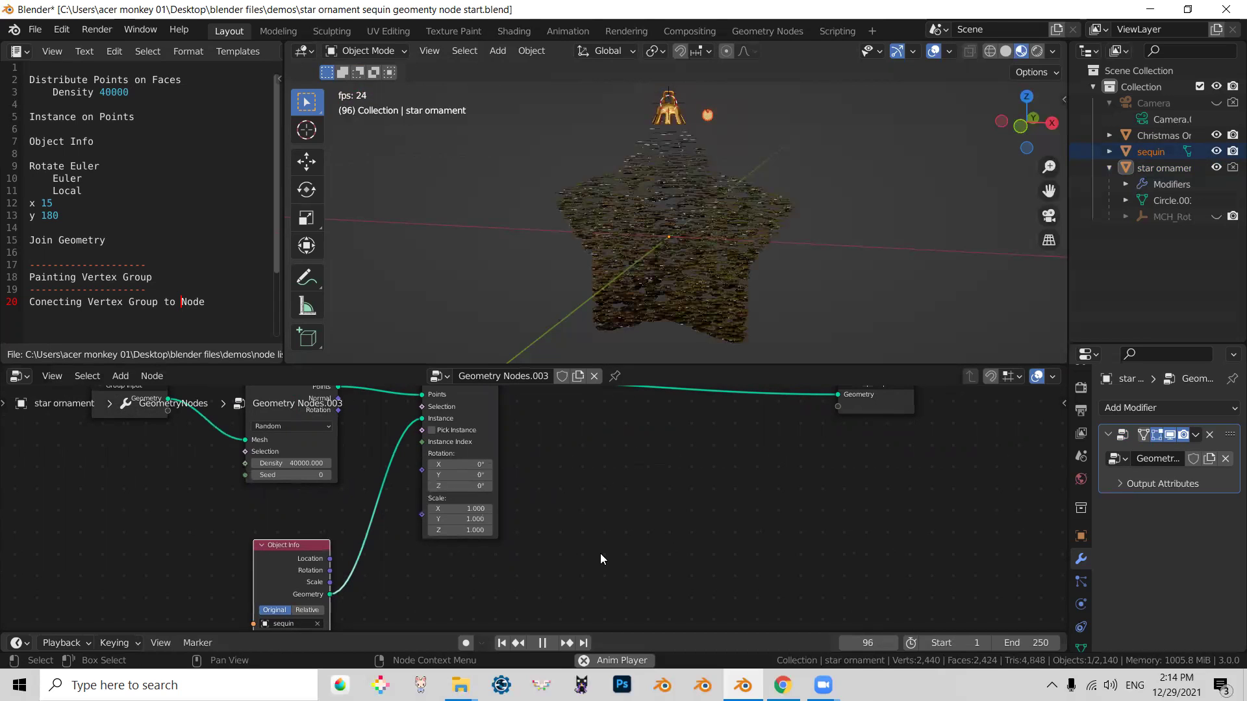
Step: Orbit and zoom the viewport to inspect the sequin-covered star
{"action": "mouse_move", "coordinate": [678, 193]}
{"action": "middle_mouse_down"}
{"action": "mouse_move", "coordinate": [821, 228]}
{"action": "mouse_move", "coordinate": [486, 157]}
{"action": "mouse_move", "coordinate": [452, 216]}
{"action": "mouse_move", "coordinate": [460, 262]}
{"action": "middle_mouse_up"}
{"action": "scroll", "coordinate": [645, 262], "scroll_direction": "up", "scroll_amount": 4}
{"action": "mouse_move", "coordinate": [589, 196]}
{"action": "middle_mouse_down"}
{"action": "mouse_move", "coordinate": [630, 225]}
{"action": "mouse_move", "coordinate": [619, 270]}
{"action": "mouse_move", "coordinate": [580, 226]}
{"action": "mouse_move", "coordinate": [851, 172]}
{"action": "mouse_move", "coordinate": [927, 177]}
{"action": "middle_mouse_up"}
{"action": "mouse_move", "coordinate": [666, 241]}
{"action": "middle_mouse_down"}
{"action": "mouse_move", "coordinate": [674, 254]}
{"action": "mouse_move", "coordinate": [577, 170]}
{"action": "mouse_move", "coordinate": [713, 179]}
{"action": "mouse_move", "coordinate": [591, 142]}
{"action": "middle_mouse_up"}
{"action": "mouse_move", "coordinate": [765, 184]}
{"action": "middle_mouse_down"}
{"action": "mouse_move", "coordinate": [698, 276]}
{"action": "mouse_move", "coordinate": [559, 232]}
{"action": "mouse_move", "coordinate": [724, 264]}
{"action": "mouse_move", "coordinate": [691, 282]}
{"action": "mouse_move", "coordinate": [643, 351]}
{"action": "middle_mouse_up"}
Step: Add a Rotate Euler node and connect its result to Instance on Points' Rotation
{"action": "key", "text": "shift+a"}
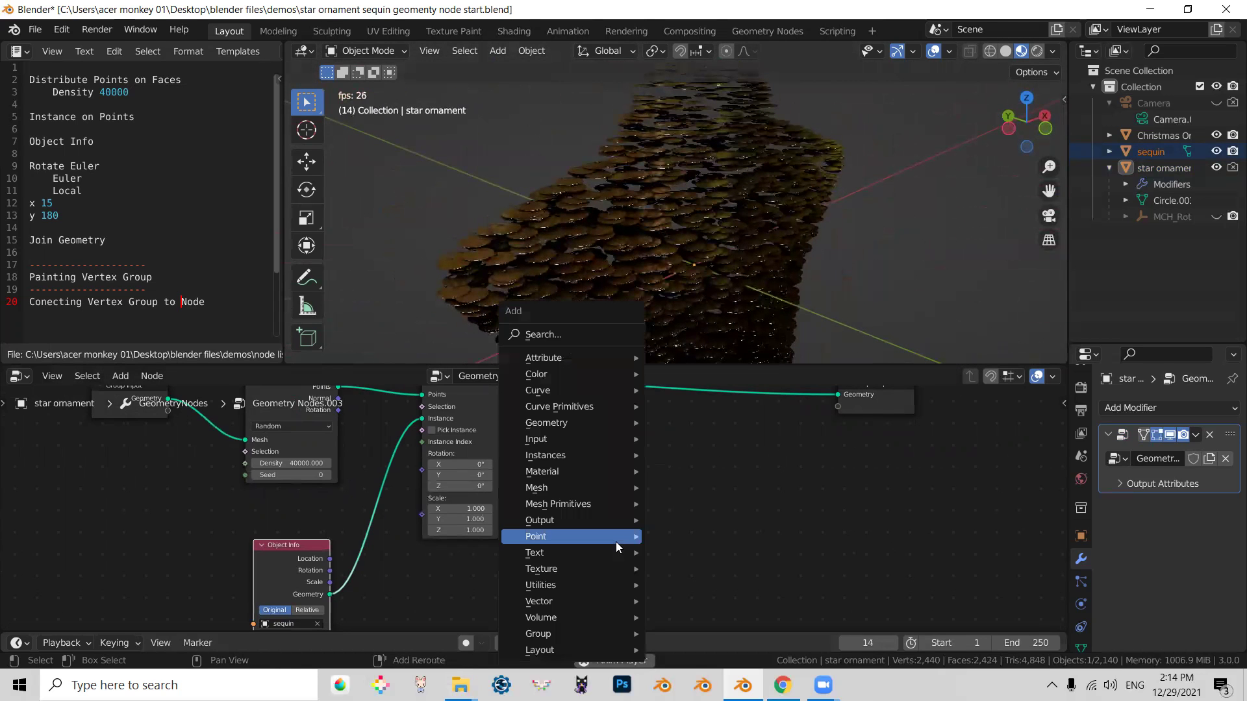
{"action": "left_click", "coordinate": [601, 337]}
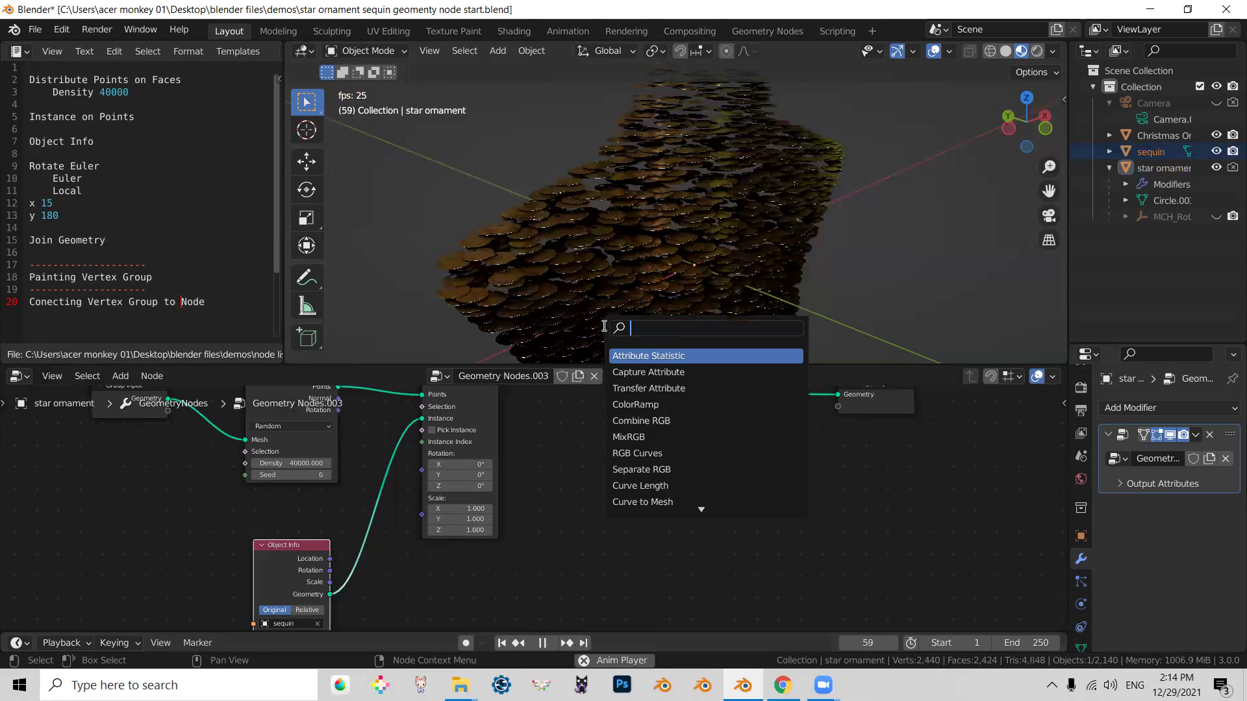
{"action": "type", "text": "ro"}
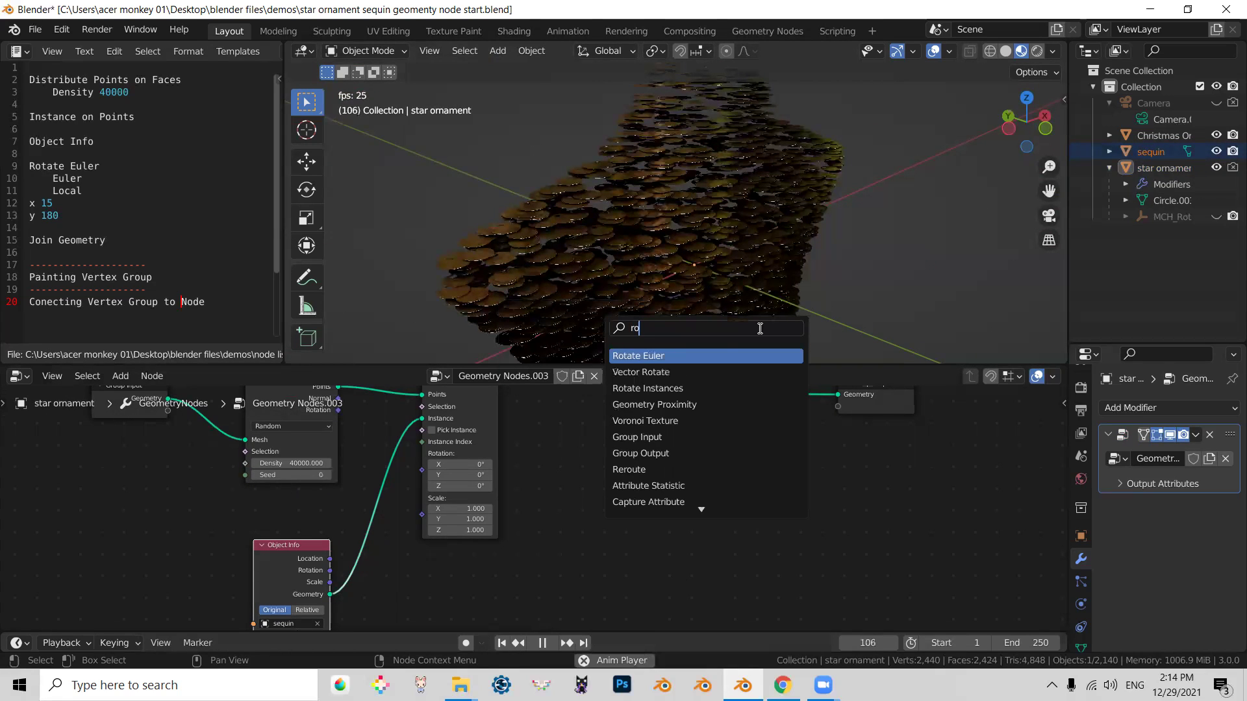
{"action": "left_click", "coordinate": [708, 353]}
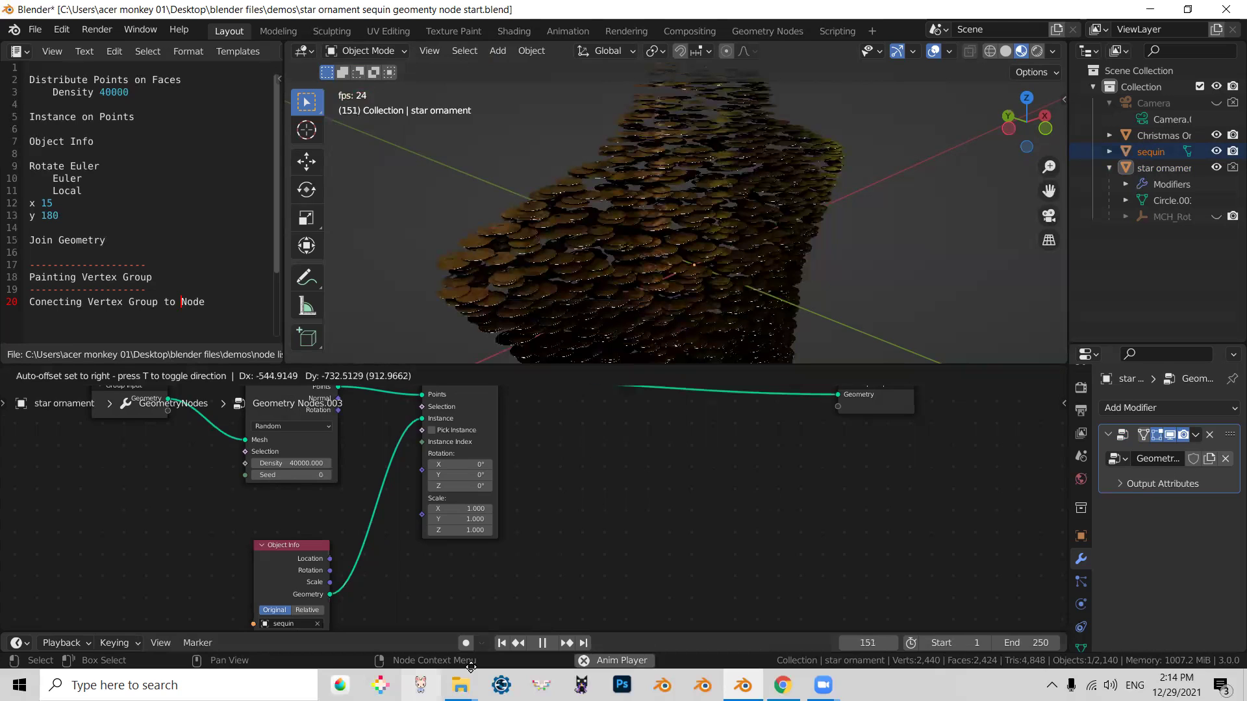
{"action": "left_click", "coordinate": [462, 504]}
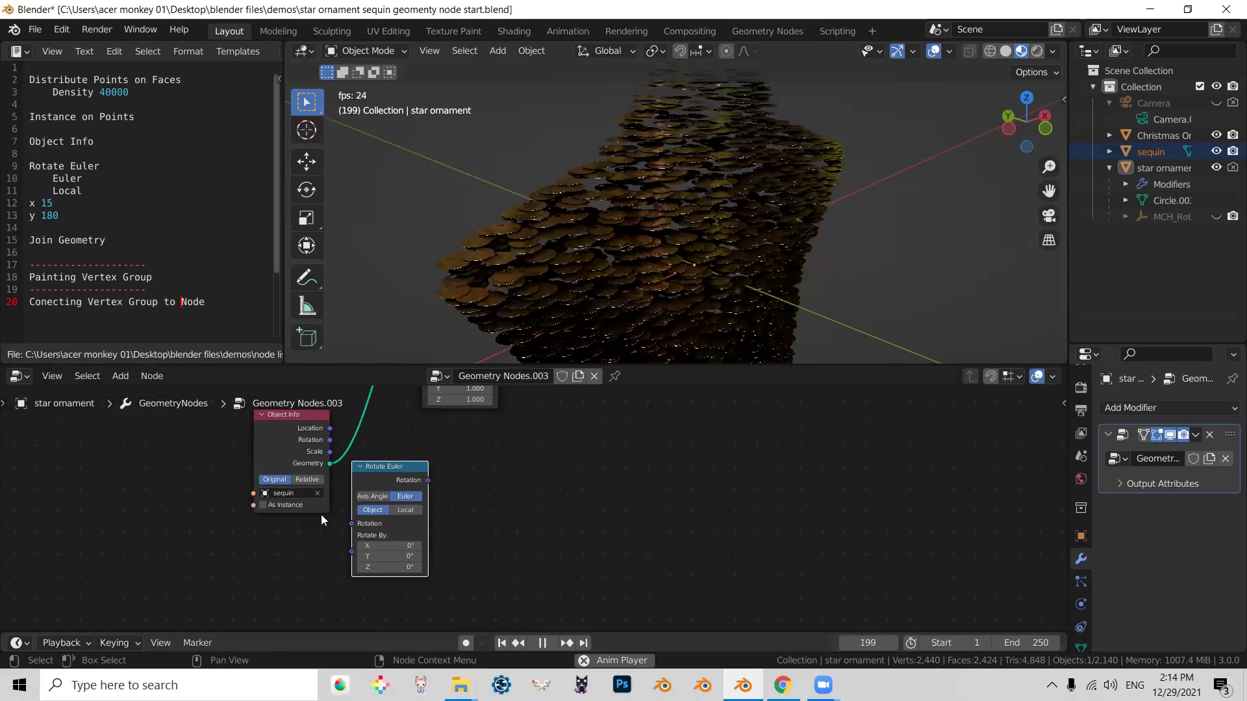
{"action": "middle_click_drag", "start_coordinate": [320, 514], "coordinate": [189, 573]}
{"action": "middle_click_drag", "start_coordinate": [346, 501], "coordinate": [360, 585]}
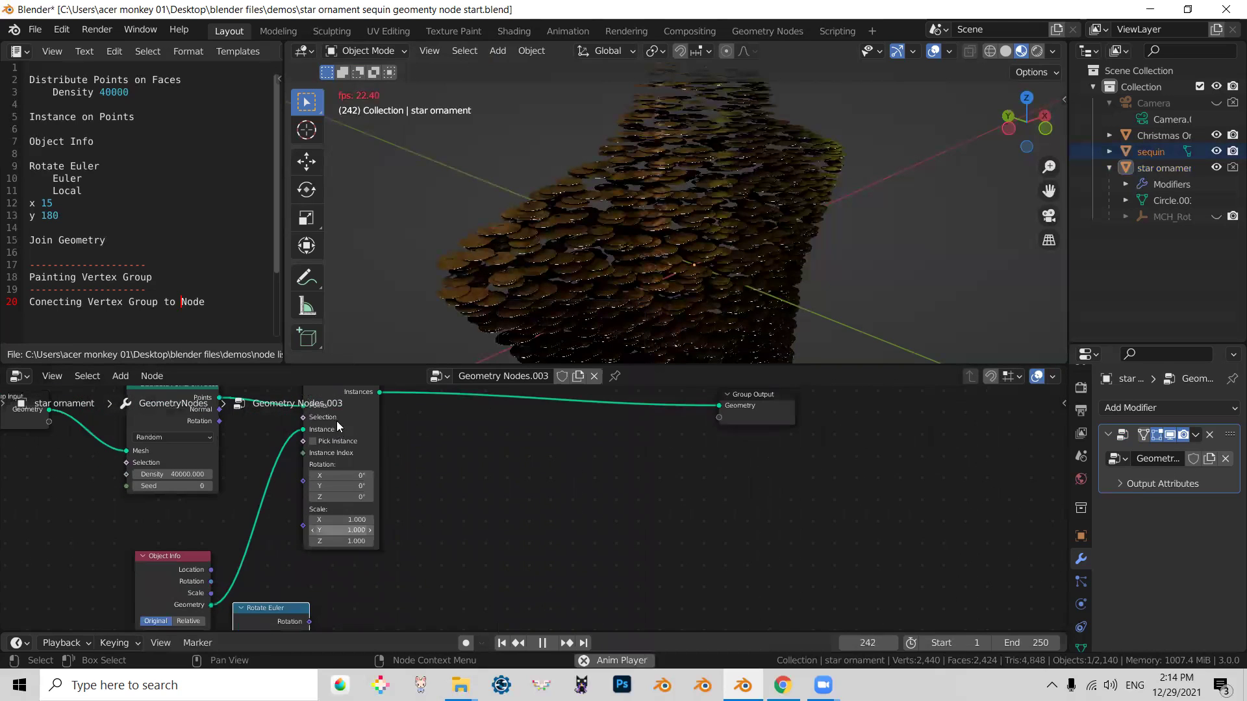
{"action": "left_click_drag", "start_coordinate": [357, 420], "coordinate": [380, 449]}
{"action": "left_click", "coordinate": [382, 450]}
{"action": "middle_click_drag", "start_coordinate": [384, 455], "coordinate": [390, 413]}
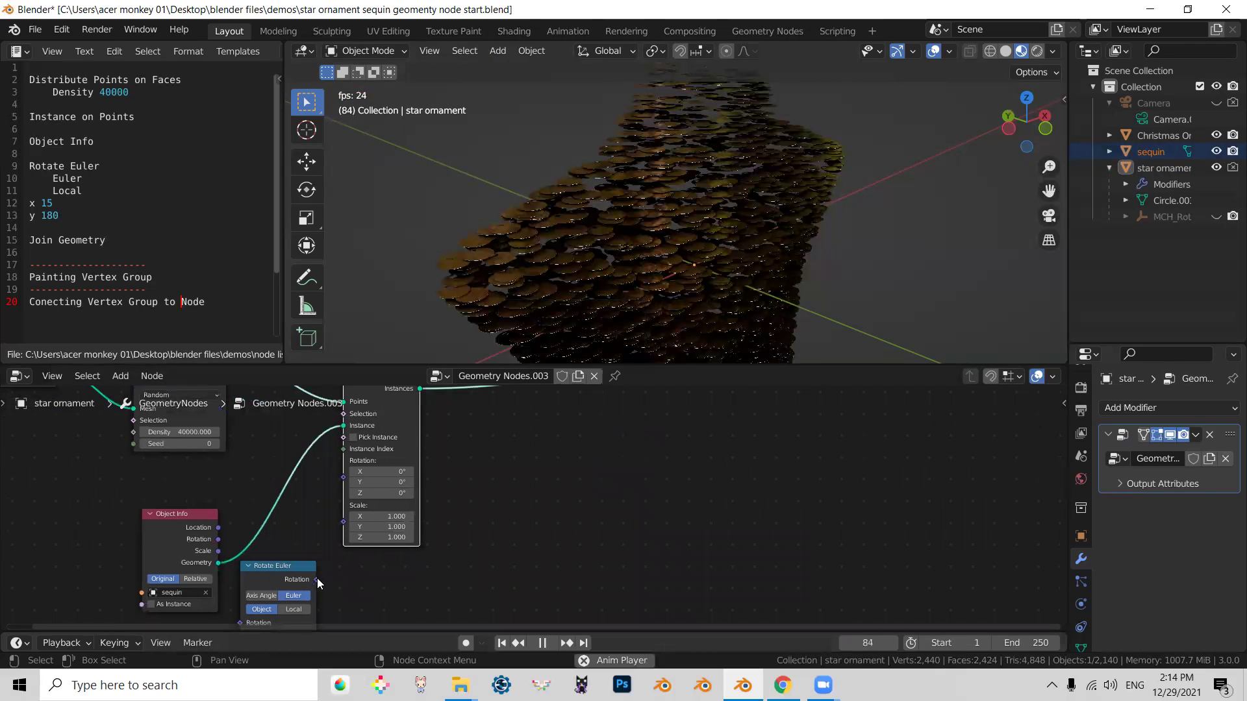
{"action": "mouse_move", "coordinate": [316, 580]}
{"action": "left_mouse_down"}
{"action": "mouse_move", "coordinate": [312, 515]}
{"action": "mouse_move", "coordinate": [367, 493]}
{"action": "left_mouse_up"}
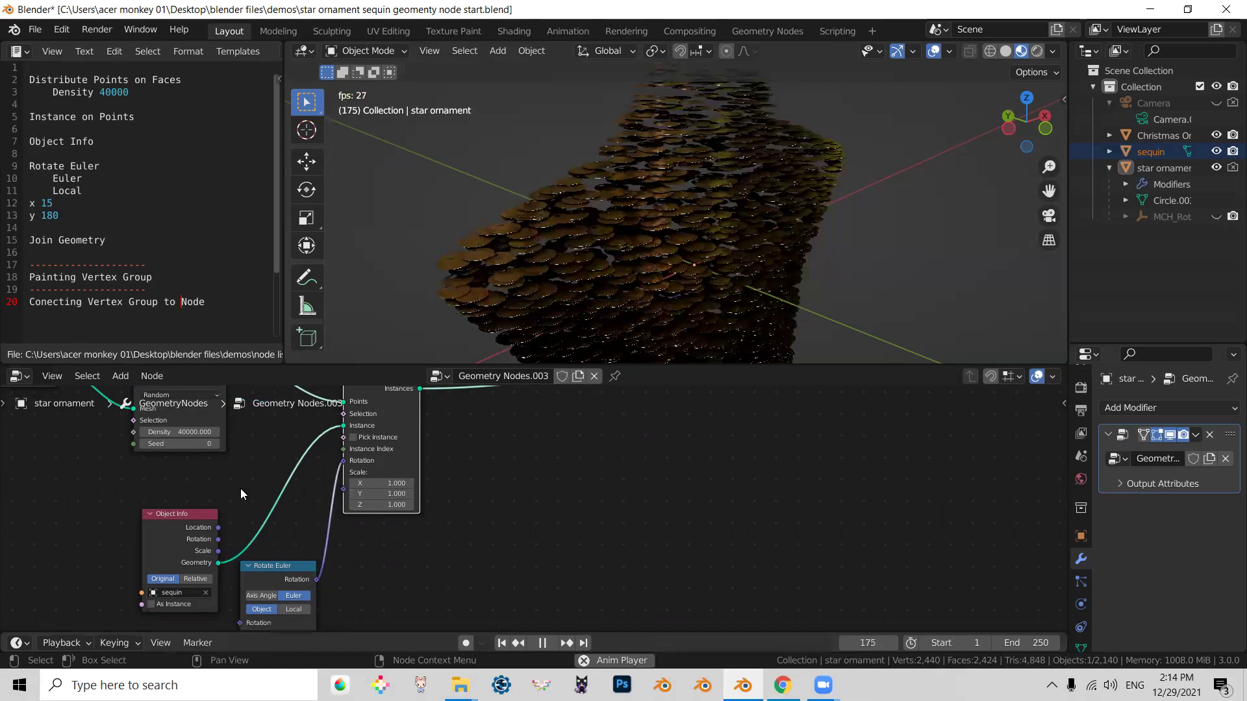
Step: Link Distribute Points on Faces' Rotation output into Rotate Euler, then inspect the star
{"action": "middle_click_drag", "start_coordinate": [281, 481], "coordinate": [284, 486]}
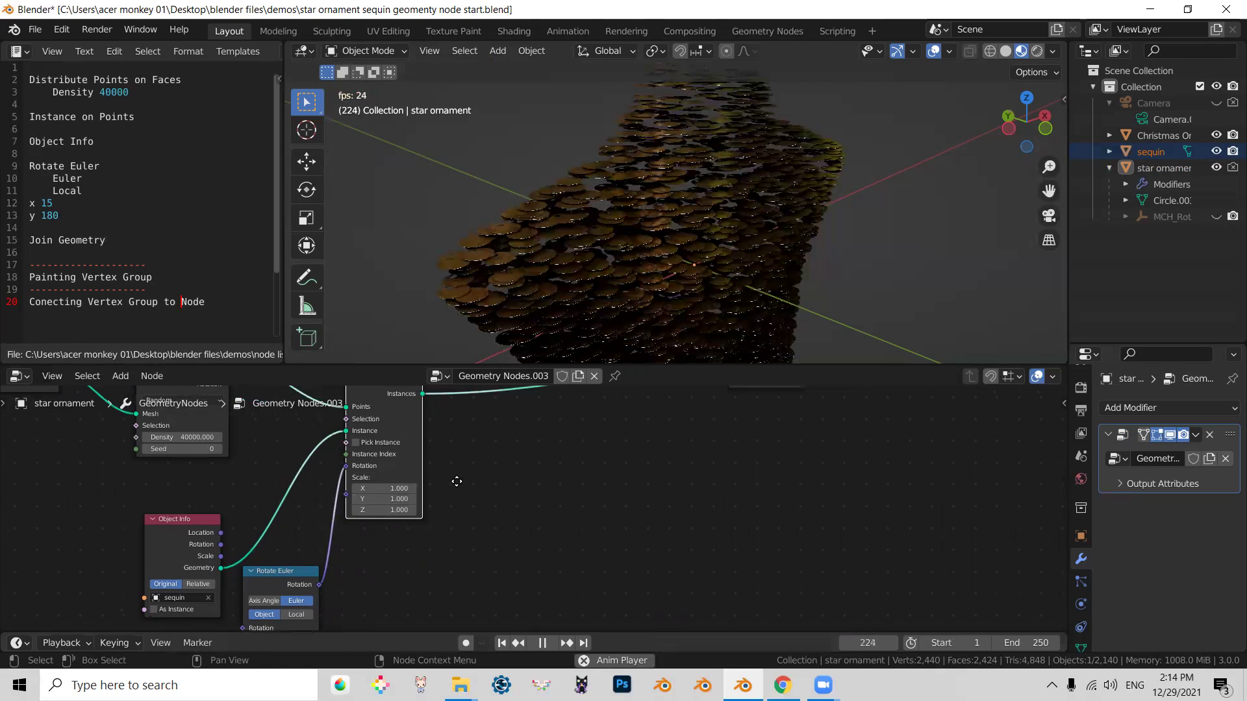
{"action": "mouse_move", "coordinate": [404, 513]}
{"action": "middle_mouse_down"}
{"action": "mouse_move", "coordinate": [294, 558]}
{"action": "mouse_move", "coordinate": [351, 560]}
{"action": "middle_mouse_up"}
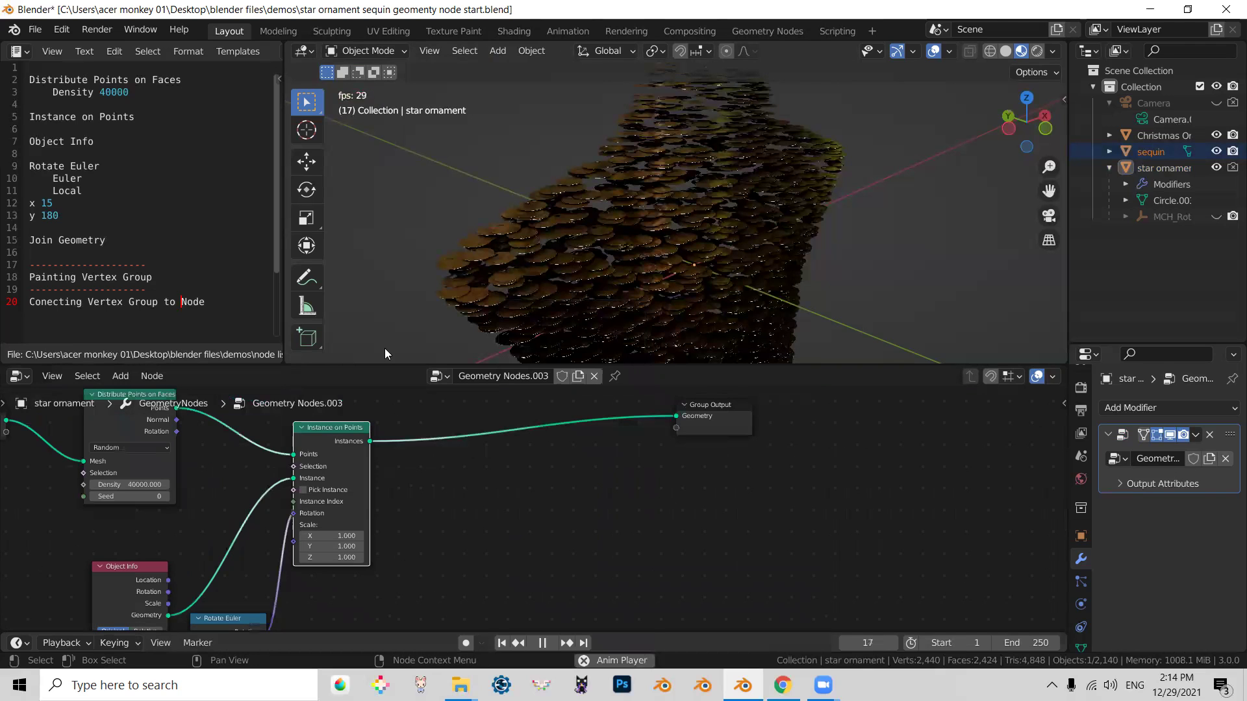
{"action": "left_click_drag", "start_coordinate": [383, 365], "coordinate": [398, 198]}
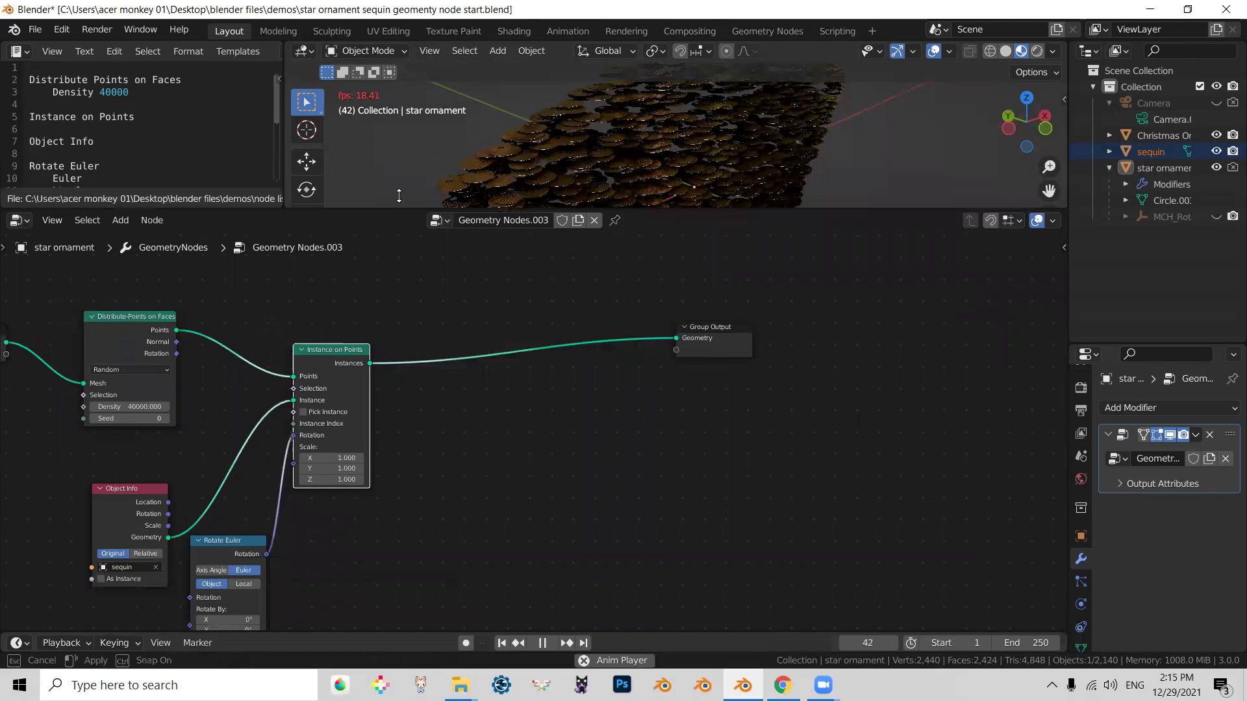
{"action": "middle_click_drag", "start_coordinate": [486, 384], "coordinate": [421, 386]}
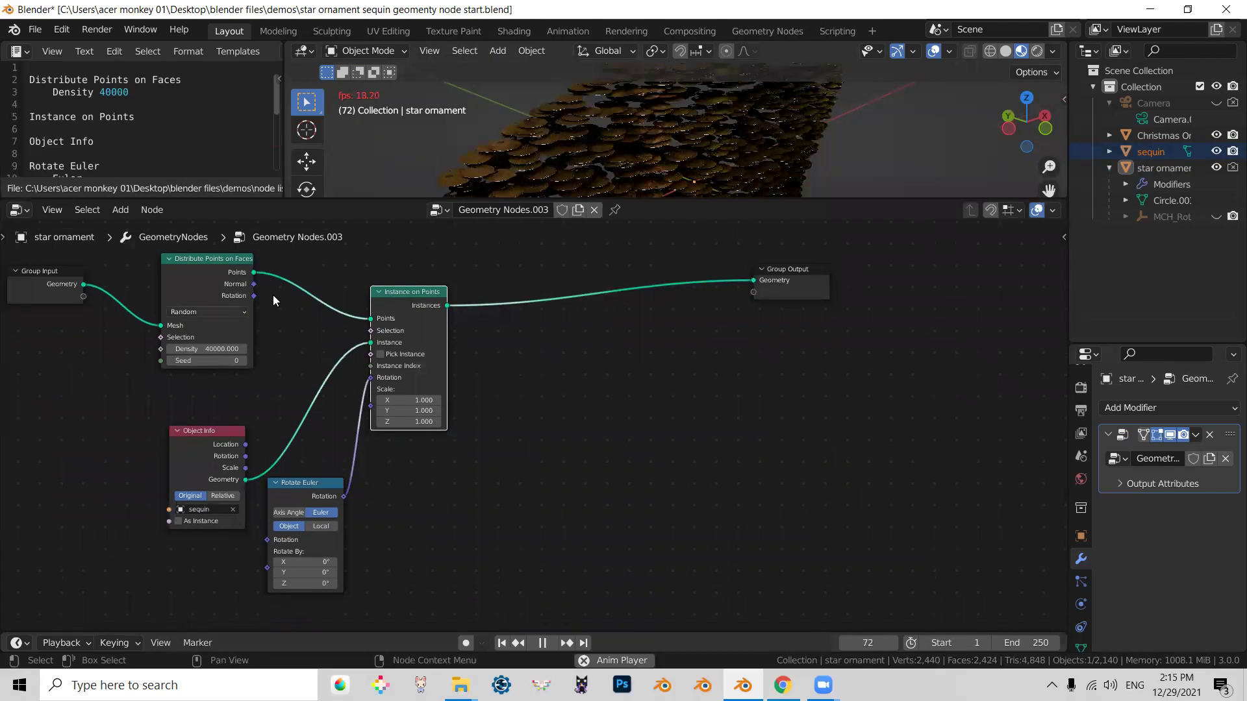
{"action": "left_click_drag", "start_coordinate": [256, 297], "coordinate": [276, 318]}
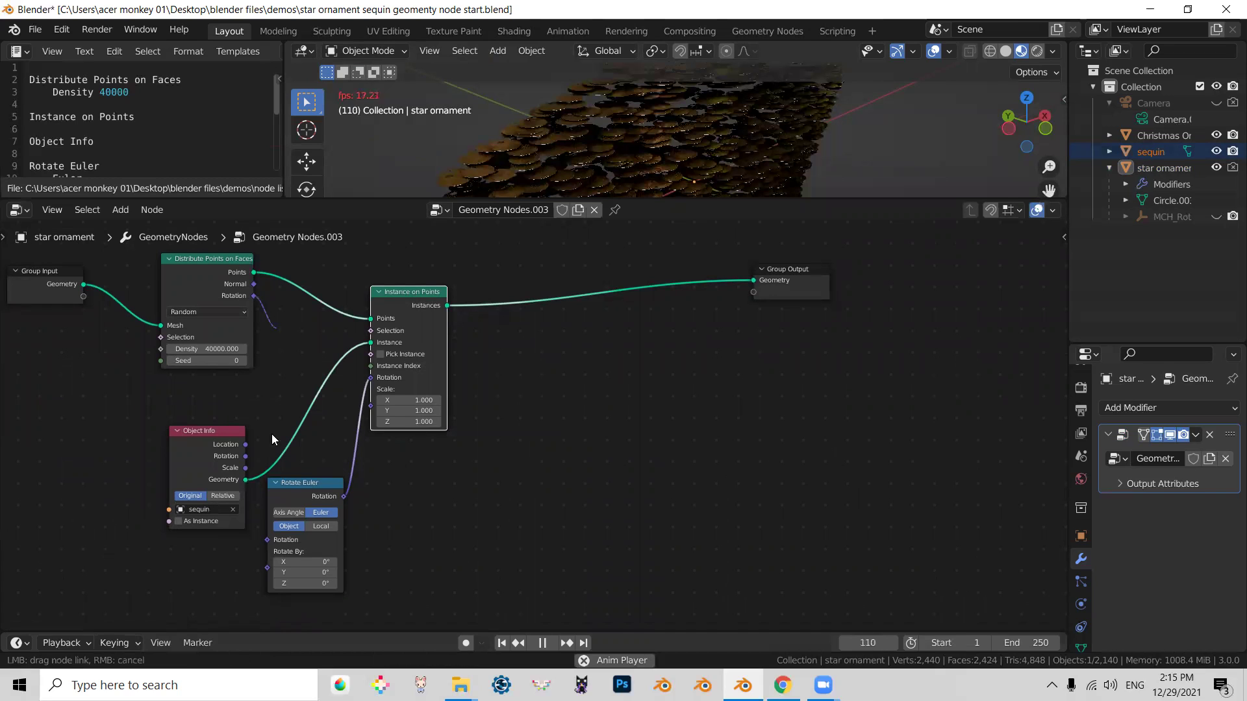
{"action": "left_click_drag", "start_coordinate": [272, 434], "coordinate": [265, 539]}
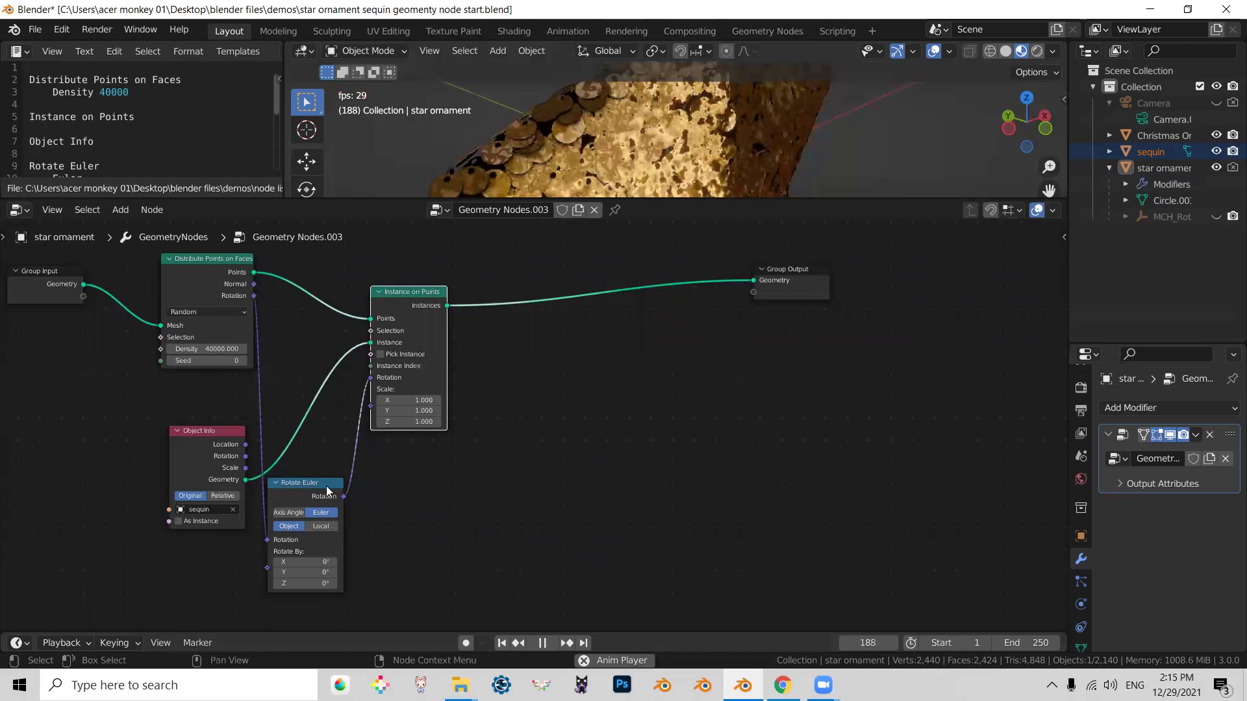
{"action": "left_click_drag", "start_coordinate": [330, 487], "coordinate": [349, 495]}
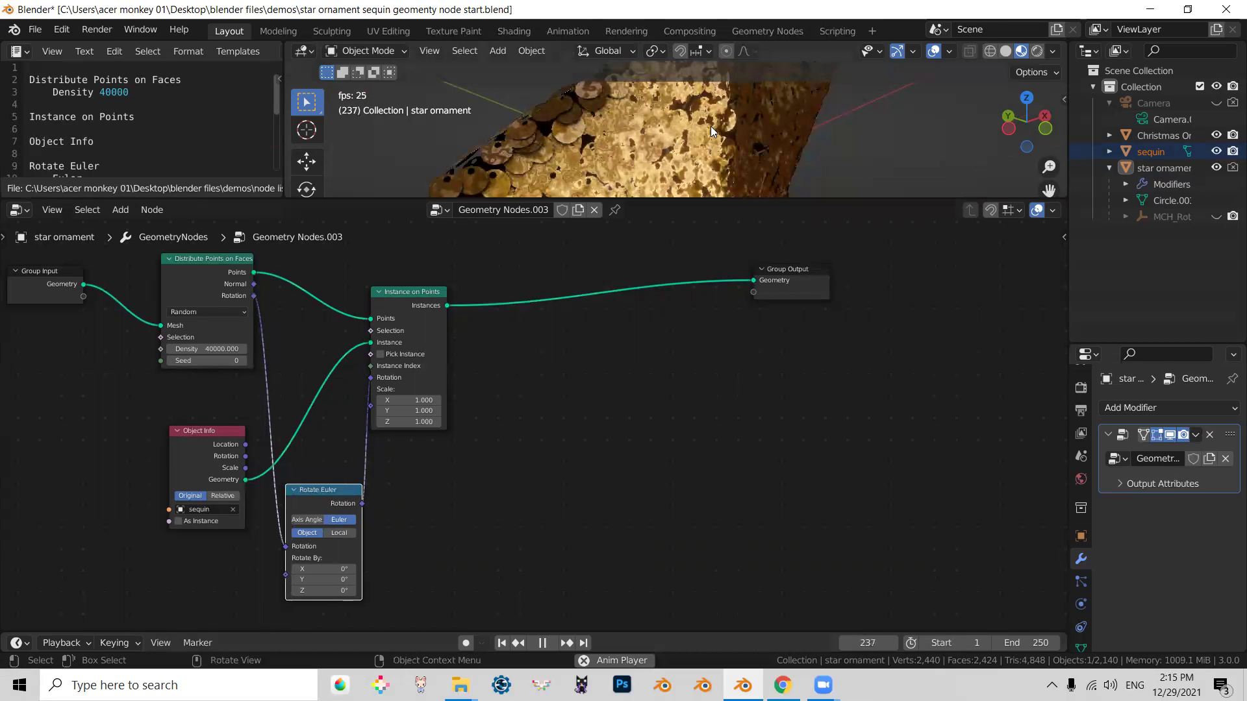
{"action": "mouse_move", "coordinate": [706, 127]}
{"action": "middle_mouse_down"}
{"action": "mouse_move", "coordinate": [582, 102]}
{"action": "mouse_move", "coordinate": [648, 144]}
{"action": "mouse_move", "coordinate": [776, 139]}
{"action": "mouse_move", "coordinate": [754, 91]}
{"action": "mouse_move", "coordinate": [689, 130]}
{"action": "middle_mouse_up"}
{"action": "left_click_drag", "start_coordinate": [688, 198], "coordinate": [708, 385]}
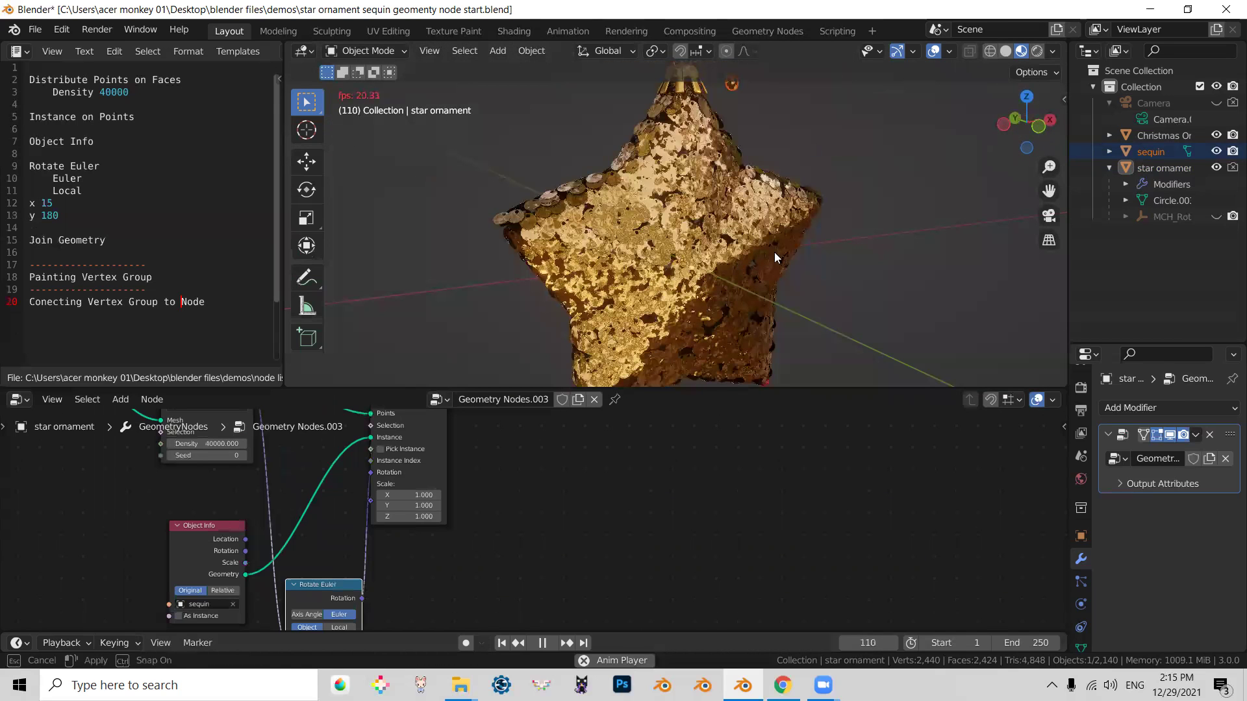
Step: Set Rotate Euler's Y rotation to 180° and orbit to check the flipped sequins
{"action": "key", "text": "Escape"}
{"action": "mouse_move", "coordinate": [541, 248]}
{"action": "middle_mouse_down"}
{"action": "mouse_move", "coordinate": [410, 233]}
{"action": "mouse_move", "coordinate": [709, 243]}
{"action": "mouse_move", "coordinate": [713, 229]}
{"action": "mouse_move", "coordinate": [881, 248]}
{"action": "middle_mouse_up"}
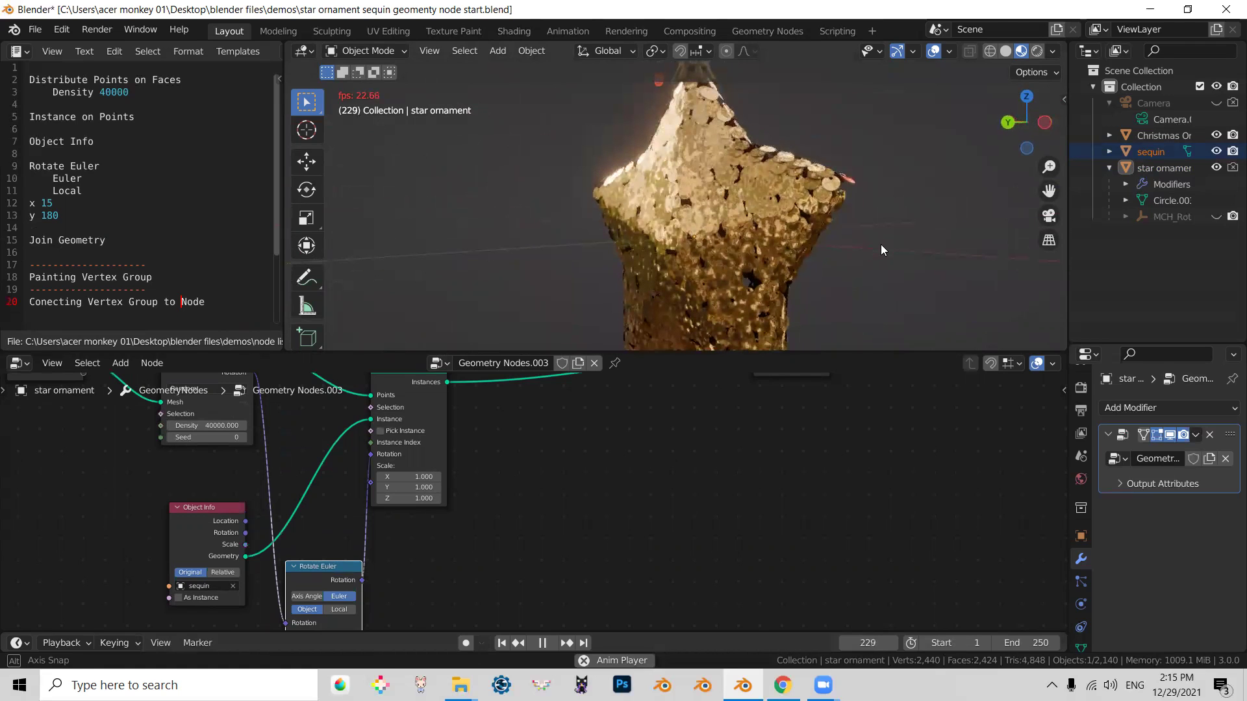
{"action": "middle_click_drag", "start_coordinate": [524, 463], "coordinate": [585, 381]}
{"action": "type", "text": "180"}
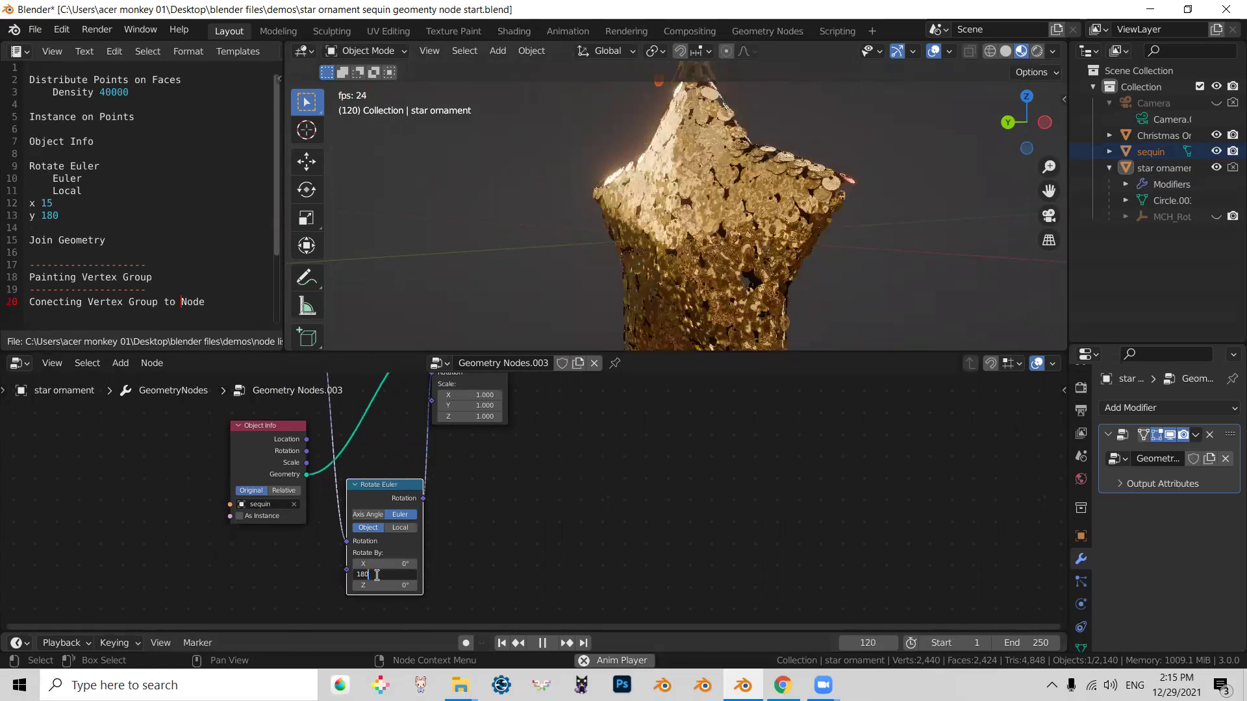
{"action": "key", "text": "Return"}
{"action": "mouse_move", "coordinate": [702, 281]}
{"action": "middle_mouse_down"}
{"action": "mouse_move", "coordinate": [718, 264]}
{"action": "mouse_move", "coordinate": [567, 253]}
{"action": "mouse_move", "coordinate": [611, 203]}
{"action": "mouse_move", "coordinate": [710, 195]}
{"action": "mouse_move", "coordinate": [665, 281]}
{"action": "mouse_move", "coordinate": [598, 287]}
{"action": "mouse_move", "coordinate": [598, 204]}
{"action": "mouse_move", "coordinate": [552, 228]}
{"action": "mouse_move", "coordinate": [551, 211]}
{"action": "middle_mouse_up"}
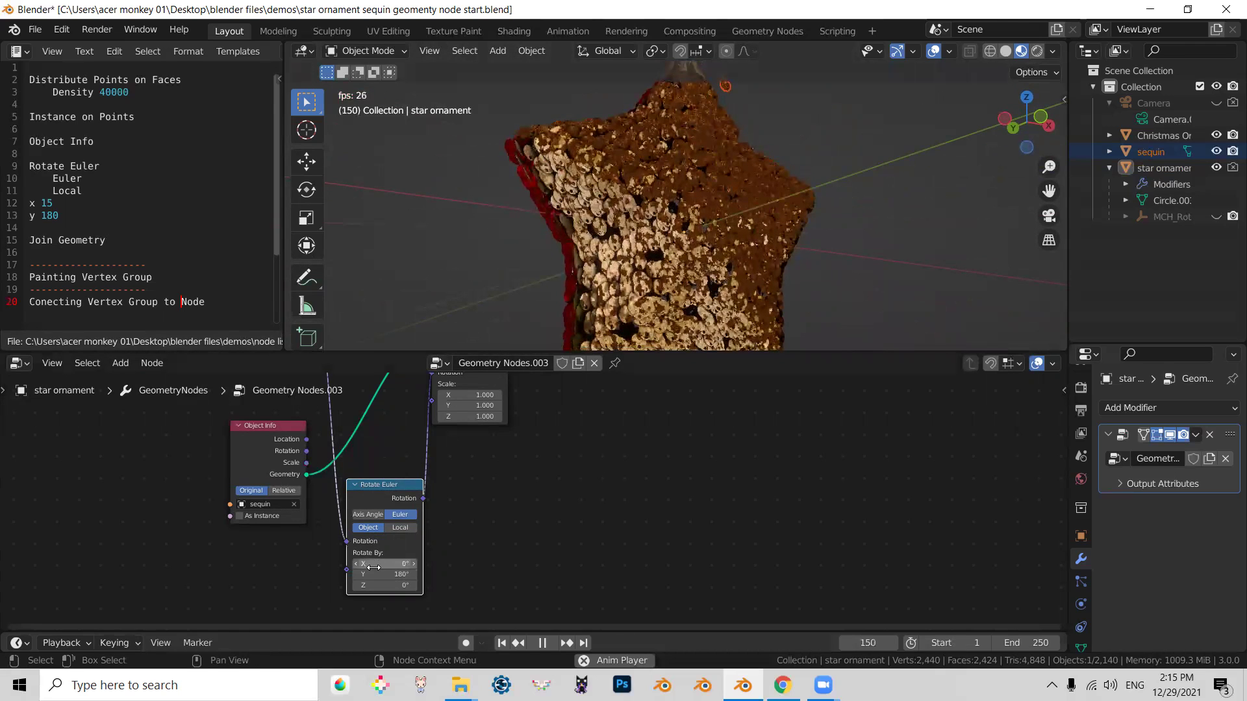
Step: Switch Rotate Euler to Local space and tilt the sequins 15° around X
{"action": "left_click", "coordinate": [400, 528]}
{"action": "mouse_move", "coordinate": [713, 252]}
{"action": "middle_mouse_down"}
{"action": "mouse_move", "coordinate": [748, 248]}
{"action": "mouse_move", "coordinate": [656, 339]}
{"action": "middle_mouse_up"}
{"action": "type", "text": "15"}
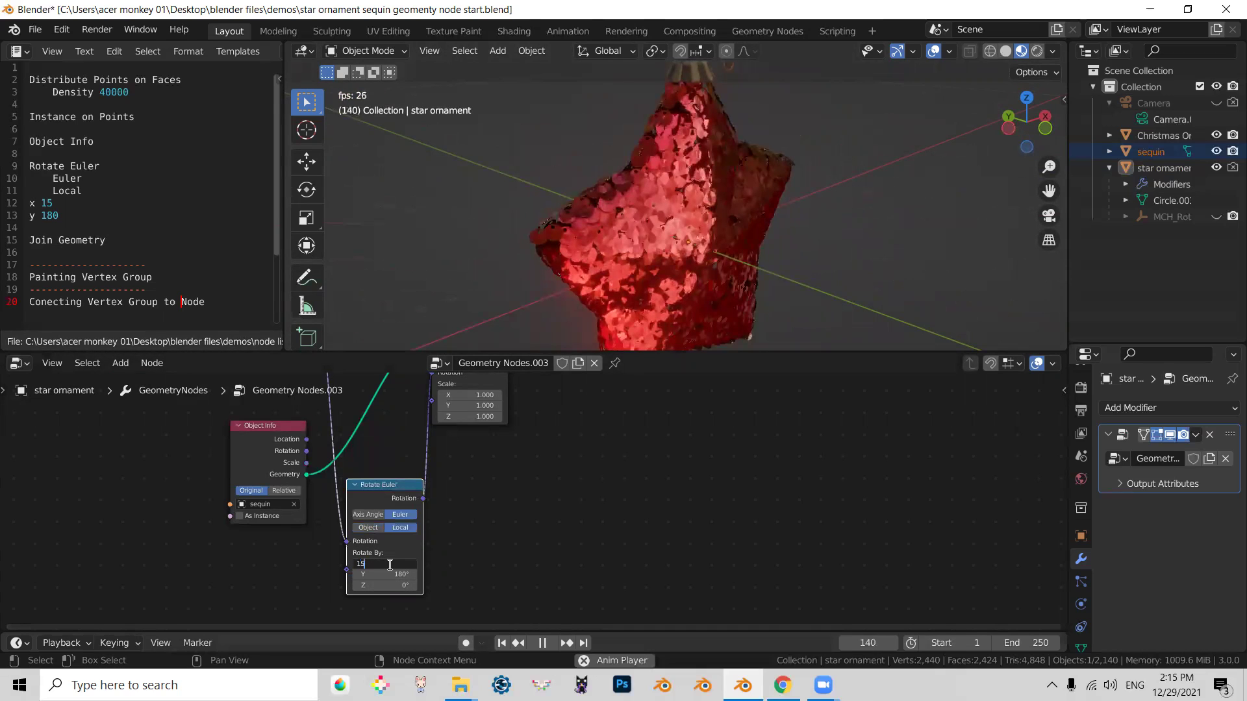
{"action": "key", "text": "Return"}
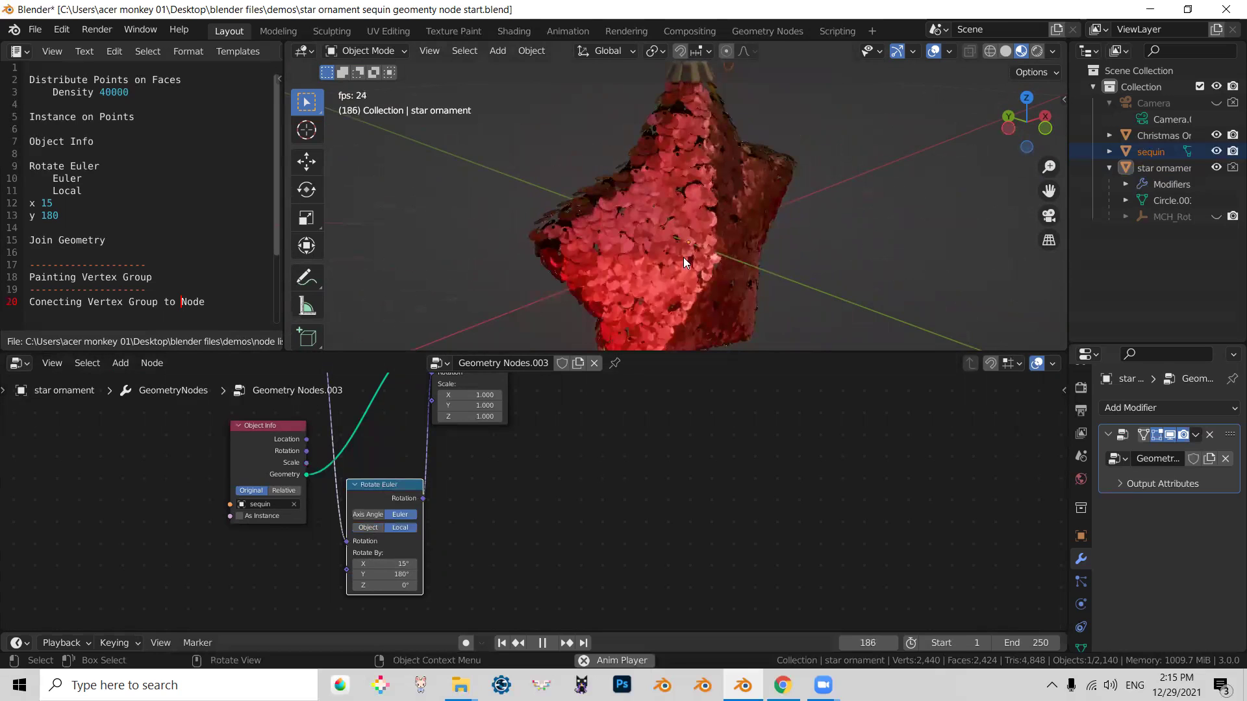
{"action": "middle_click_drag", "start_coordinate": [774, 260], "coordinate": [440, 233]}
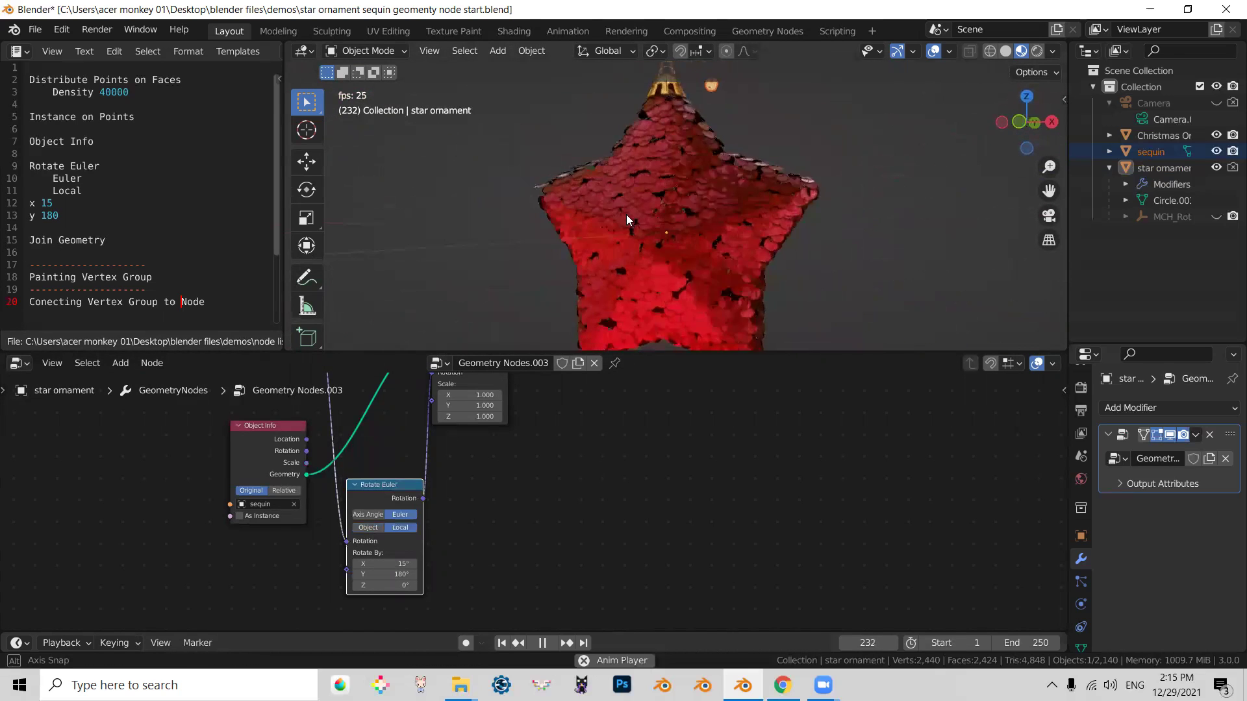
Step: Fit all nodes in view and spread out Instance on Points and Rotate Euler
{"action": "key", "text": "Home"}
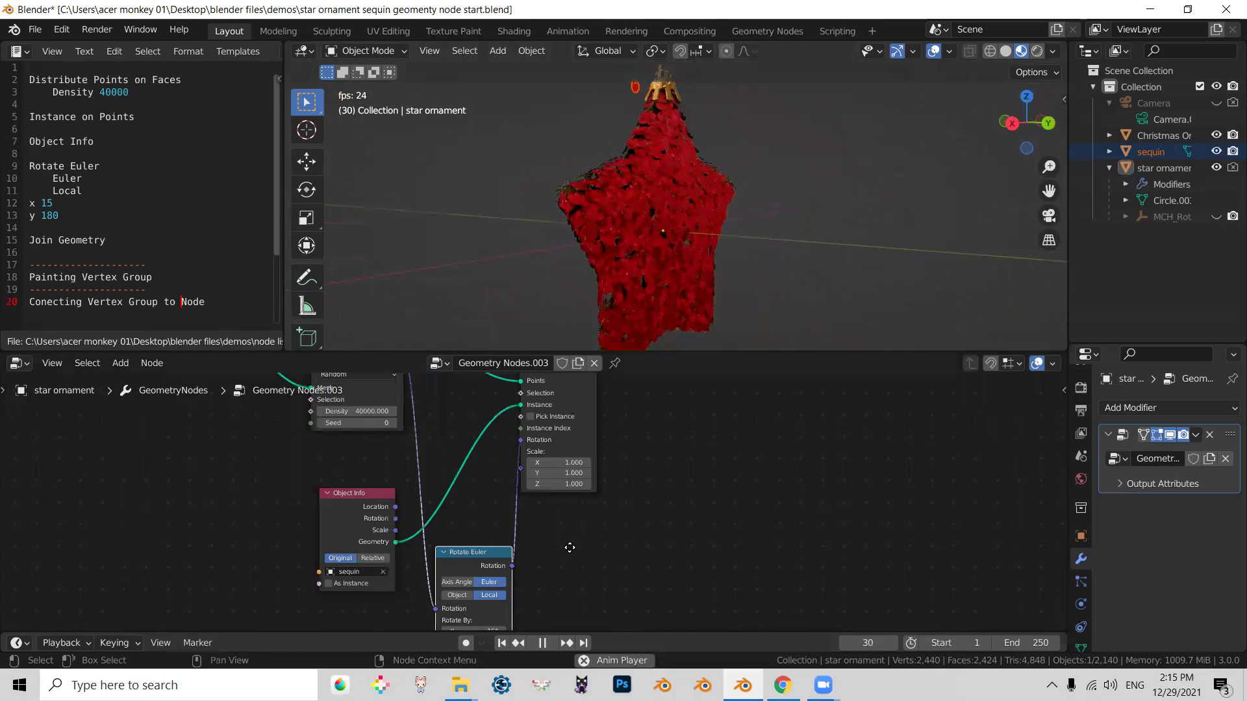
{"action": "middle_click_drag", "start_coordinate": [634, 549], "coordinate": [631, 601]}
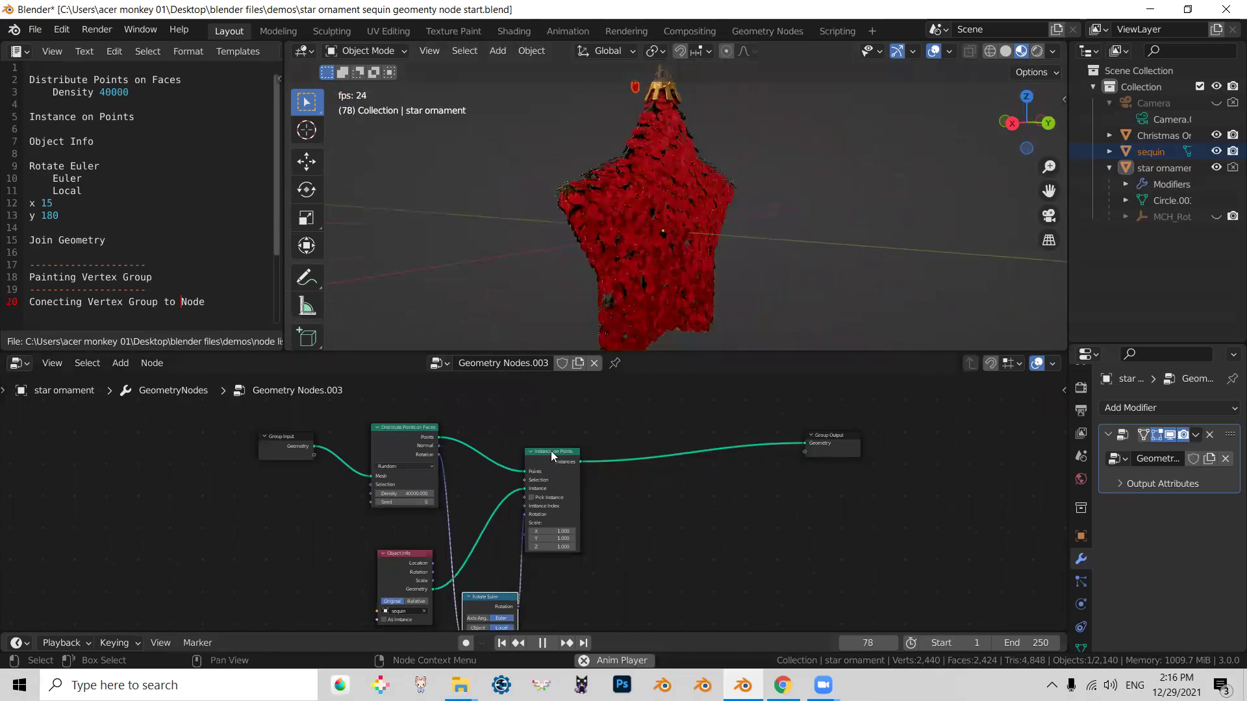
{"action": "left_click_drag", "start_coordinate": [551, 450], "coordinate": [713, 429]}
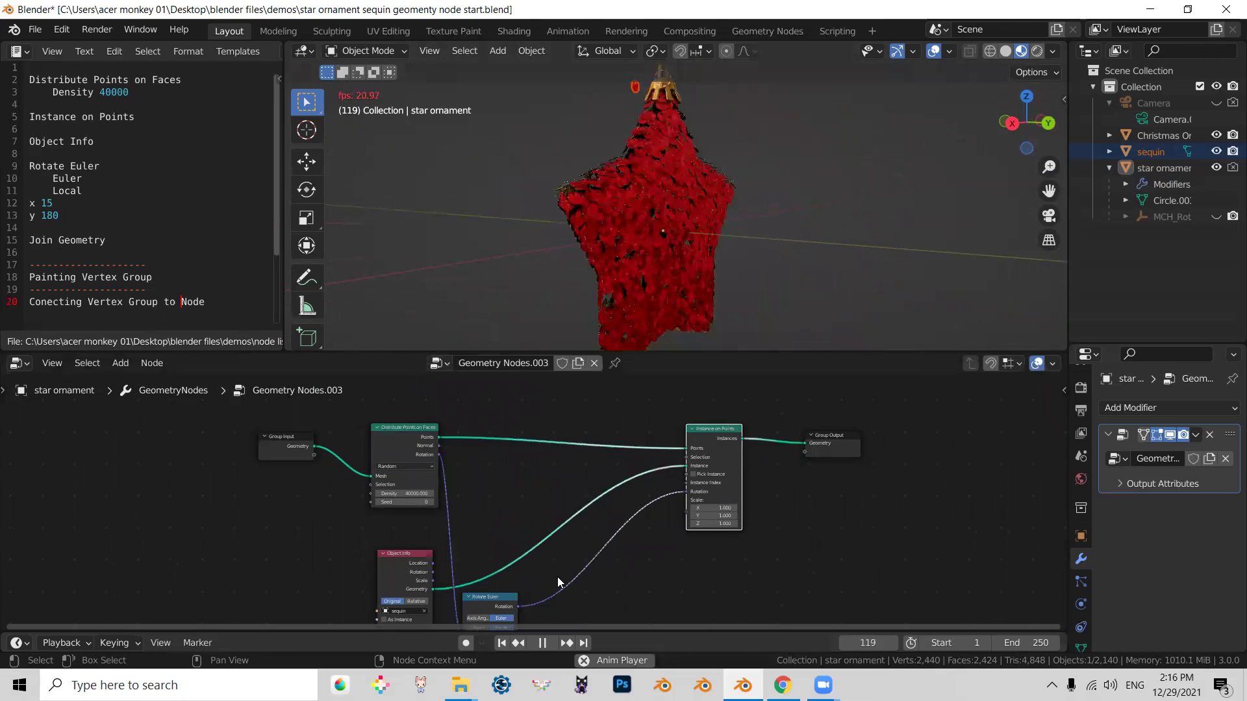
{"action": "left_click_drag", "start_coordinate": [494, 596], "coordinate": [545, 511]}
Step: Insert Join Geometry before the output and link Group Input's star geometry into it
{"action": "middle_click_drag", "start_coordinate": [807, 562], "coordinate": [754, 610]}
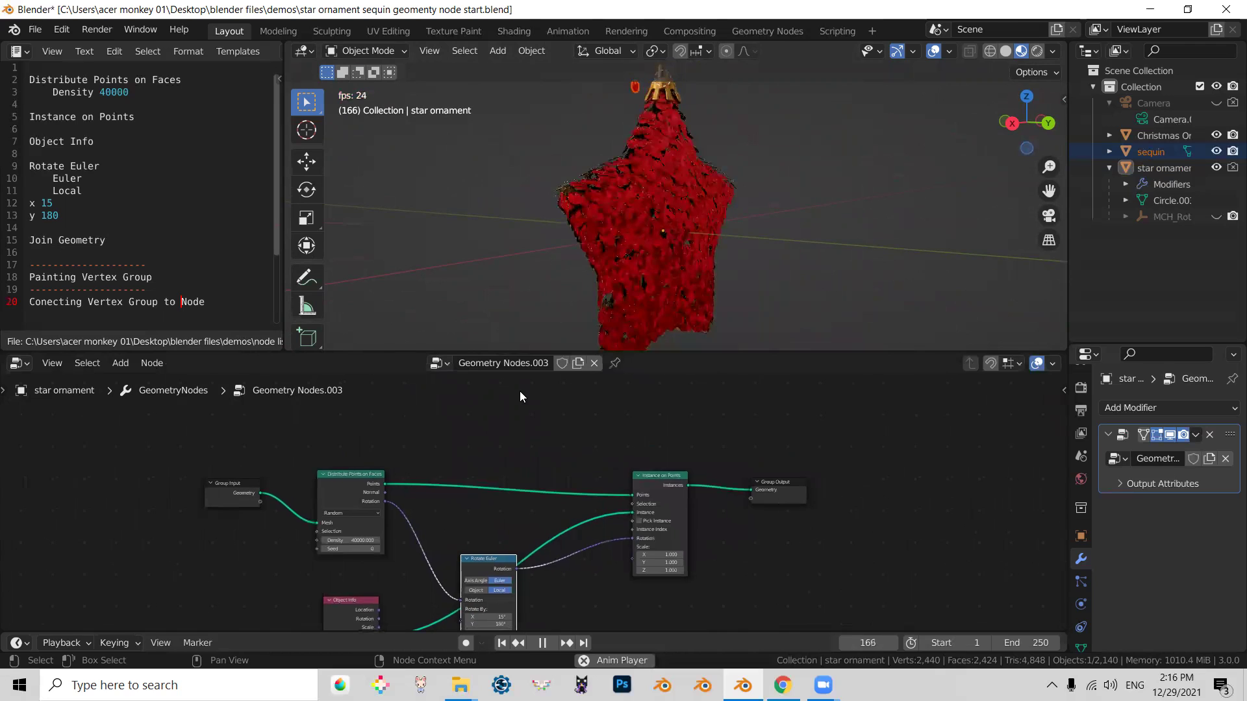
{"action": "key", "text": "shift+a"}
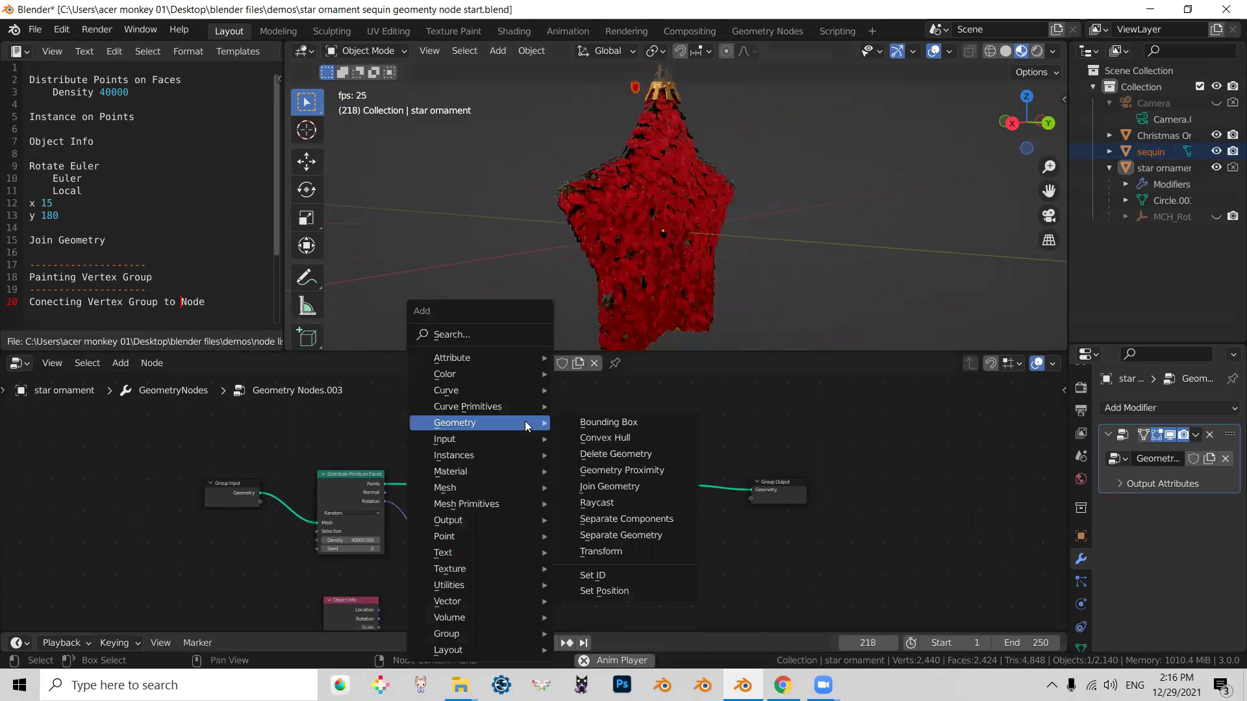
{"action": "left_click", "coordinate": [466, 334]}
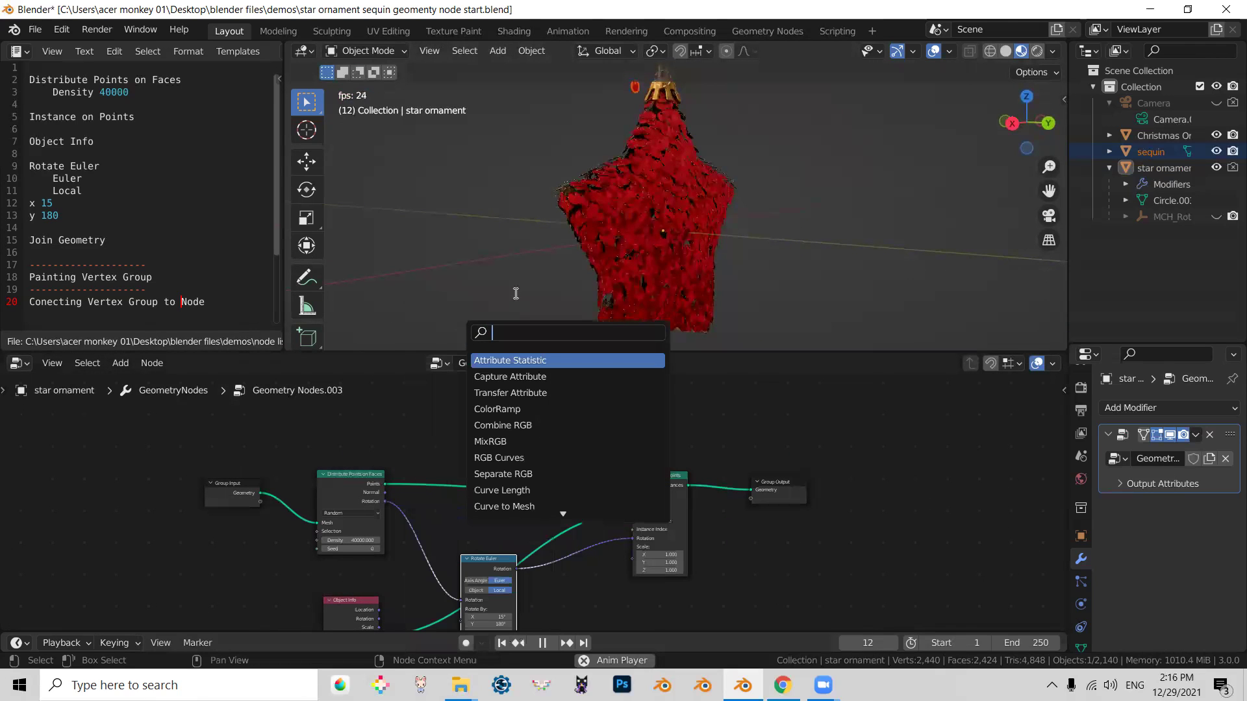
{"action": "type", "text": "j"}
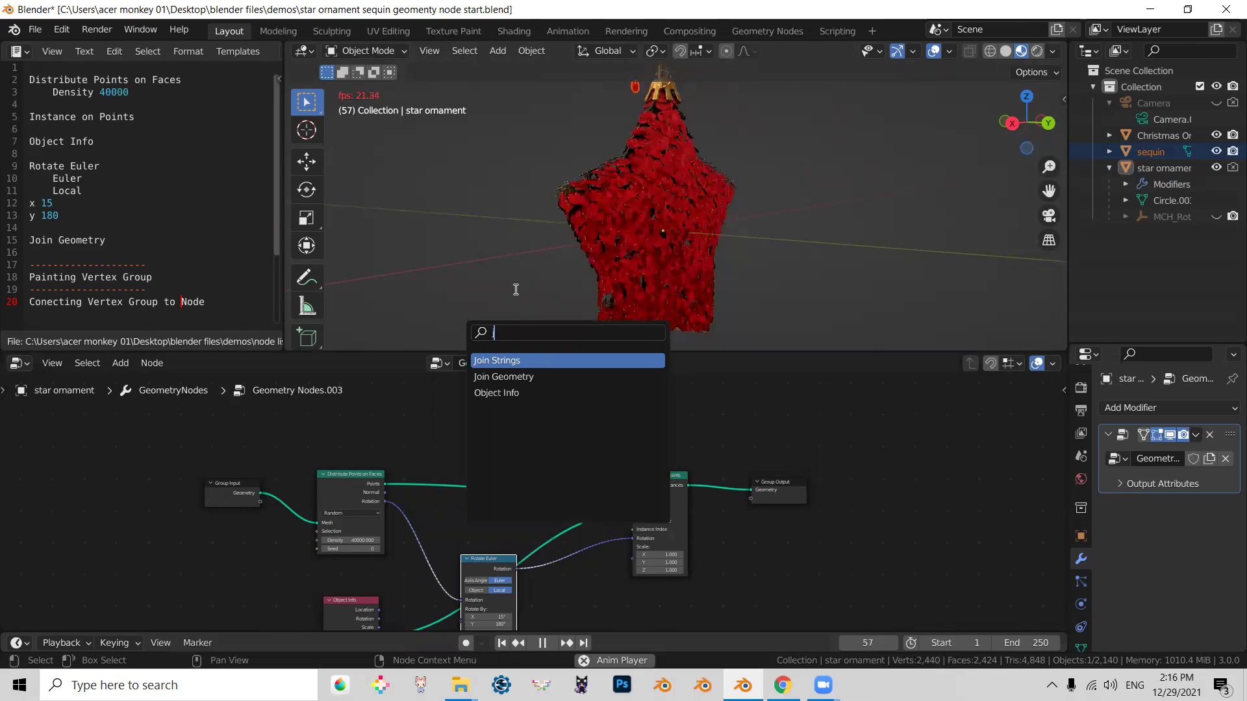
{"action": "left_click", "coordinate": [532, 378]}
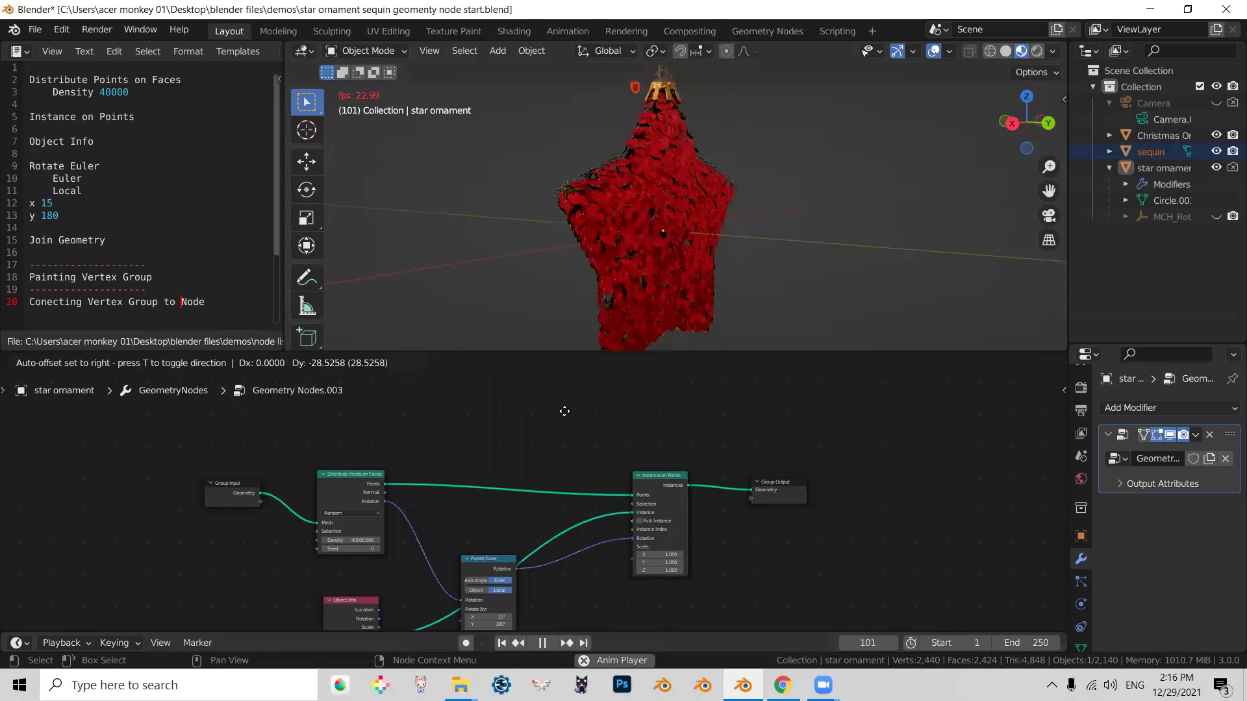
{"action": "left_click", "coordinate": [753, 523]}
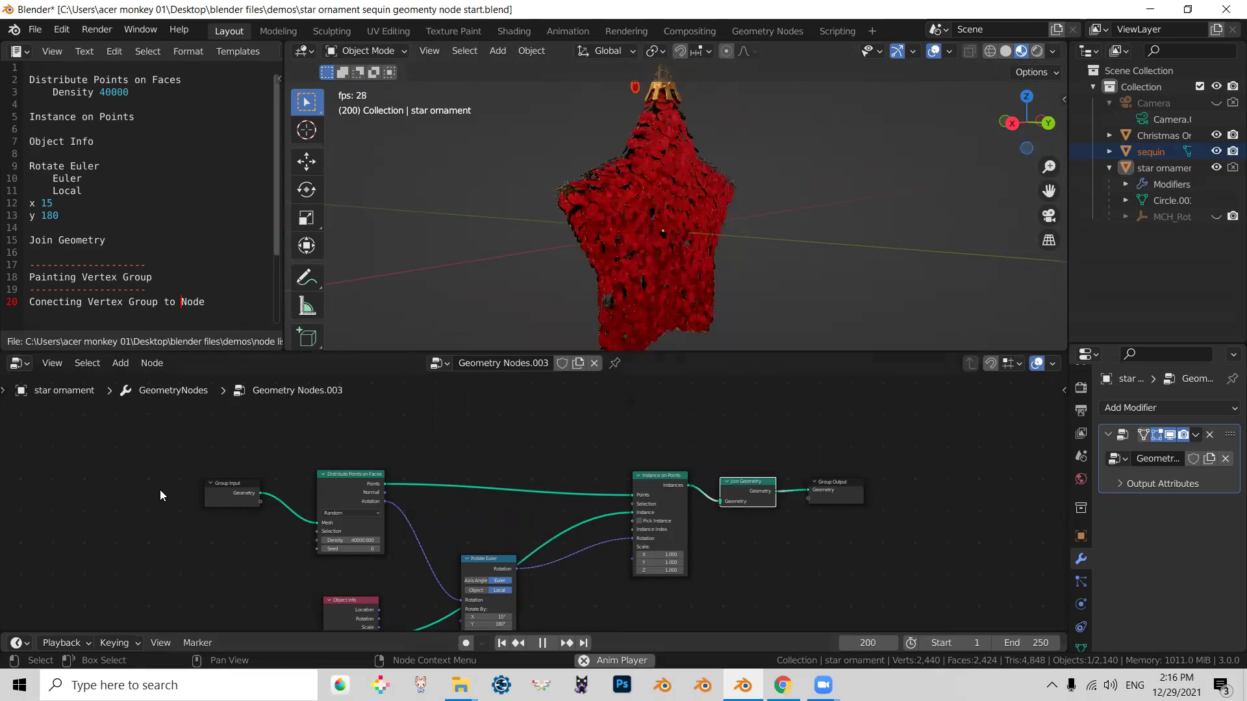
{"action": "left_click_drag", "start_coordinate": [262, 498], "coordinate": [719, 502]}
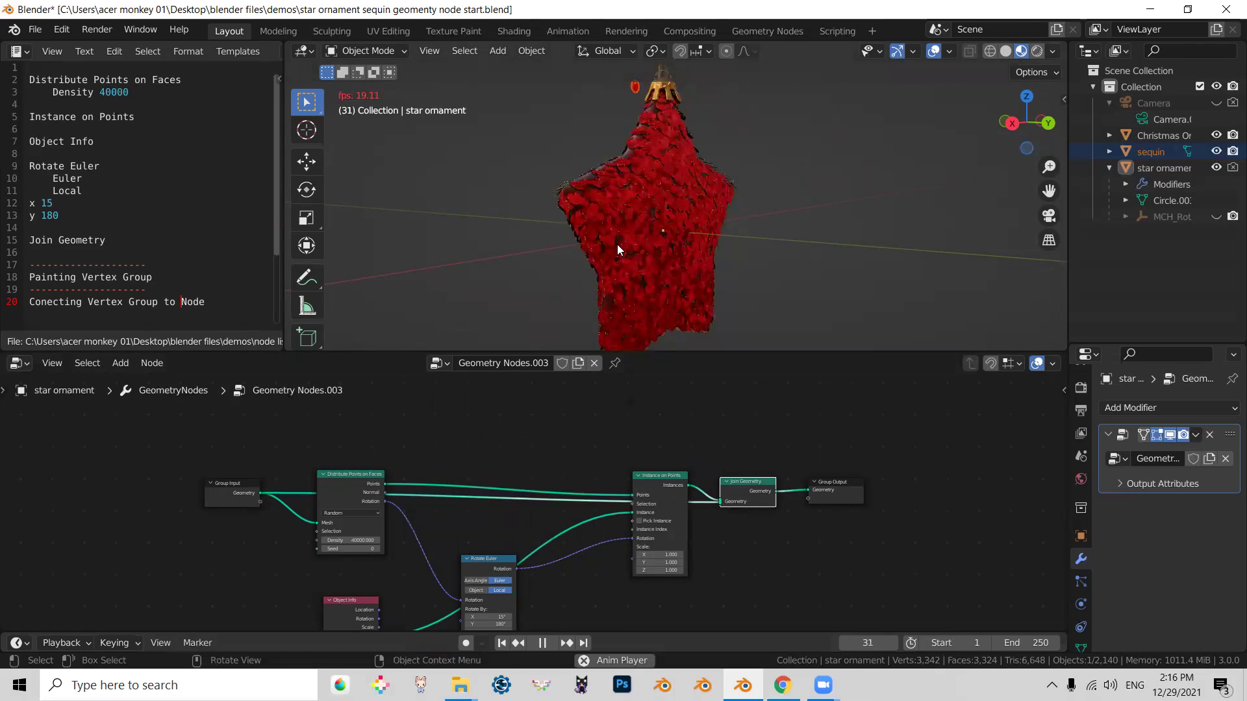
{"action": "mouse_move", "coordinate": [617, 244]}
{"action": "middle_mouse_down"}
{"action": "mouse_move", "coordinate": [780, 267]}
{"action": "mouse_move", "coordinate": [766, 252]}
{"action": "middle_mouse_up"}
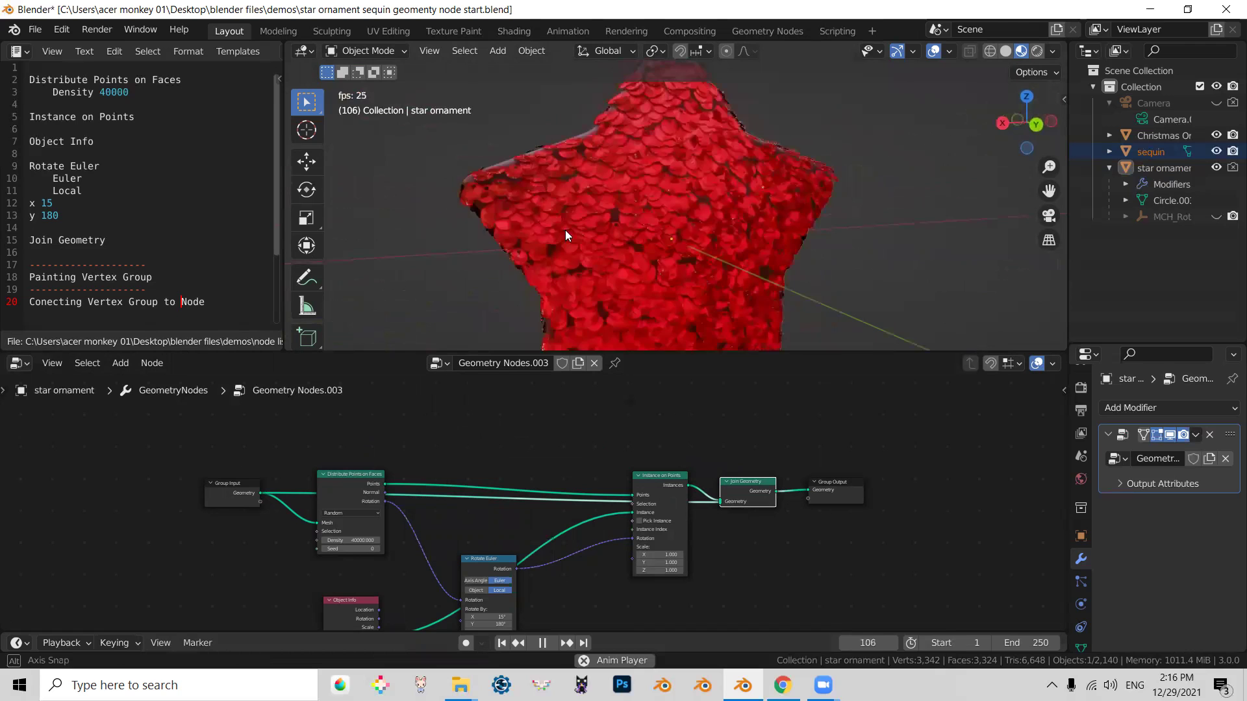
{"action": "mouse_move", "coordinate": [765, 252]}
{"action": "middle_mouse_down"}
{"action": "mouse_move", "coordinate": [613, 233]}
{"action": "mouse_move", "coordinate": [866, 208]}
{"action": "mouse_move", "coordinate": [935, 220]}
{"action": "mouse_move", "coordinate": [956, 196]}
{"action": "mouse_move", "coordinate": [923, 221]}
{"action": "middle_mouse_up"}
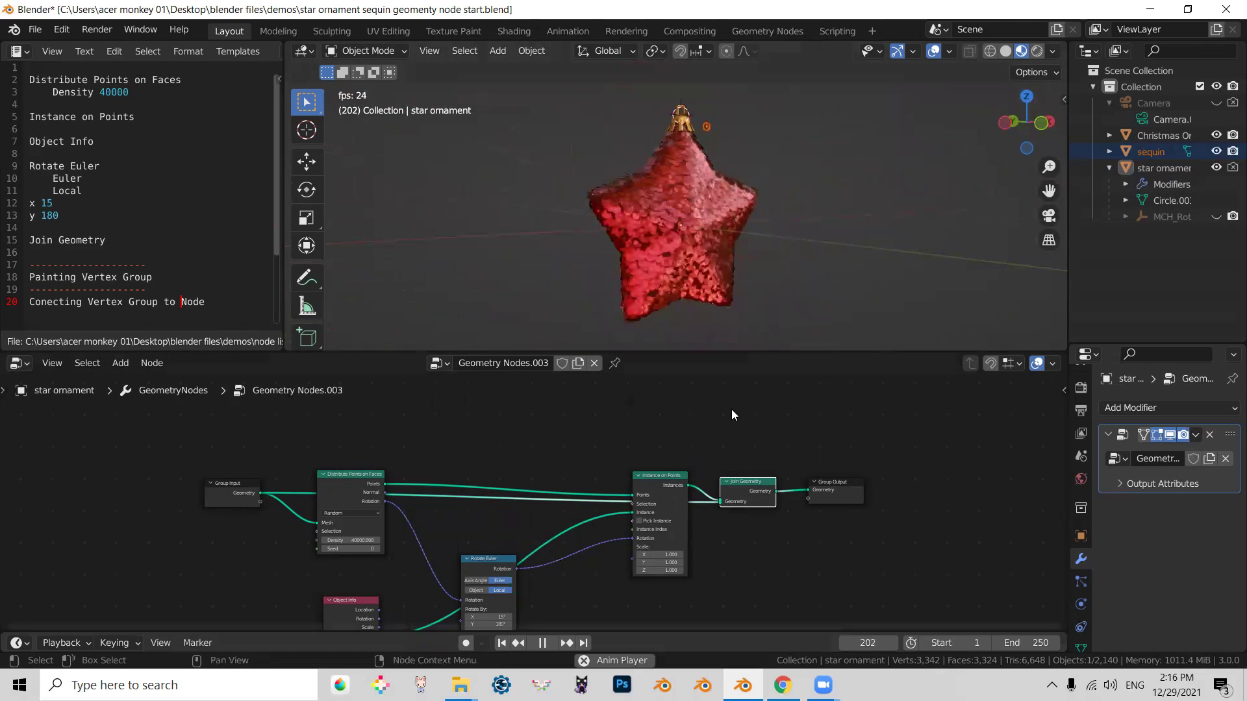